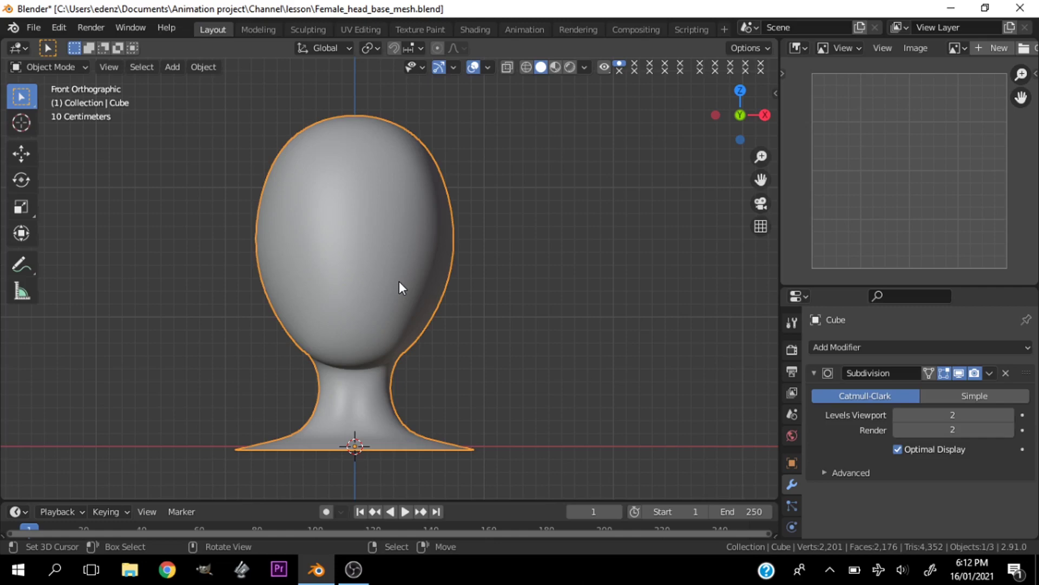
Orbit around the head, then show and dismiss the splash screen.
middle_click_drag(446, 274, 421, 349)
scroll(420, 348, "up", 4)
scroll(421, 341, "down", 2)
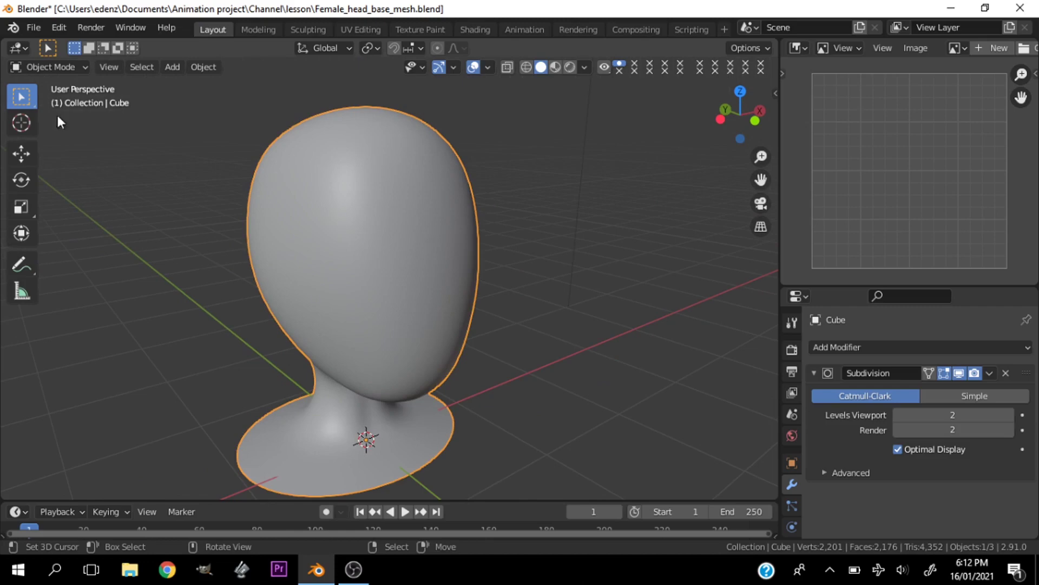
left_click(36, 28)
mouse_move(13, 27)
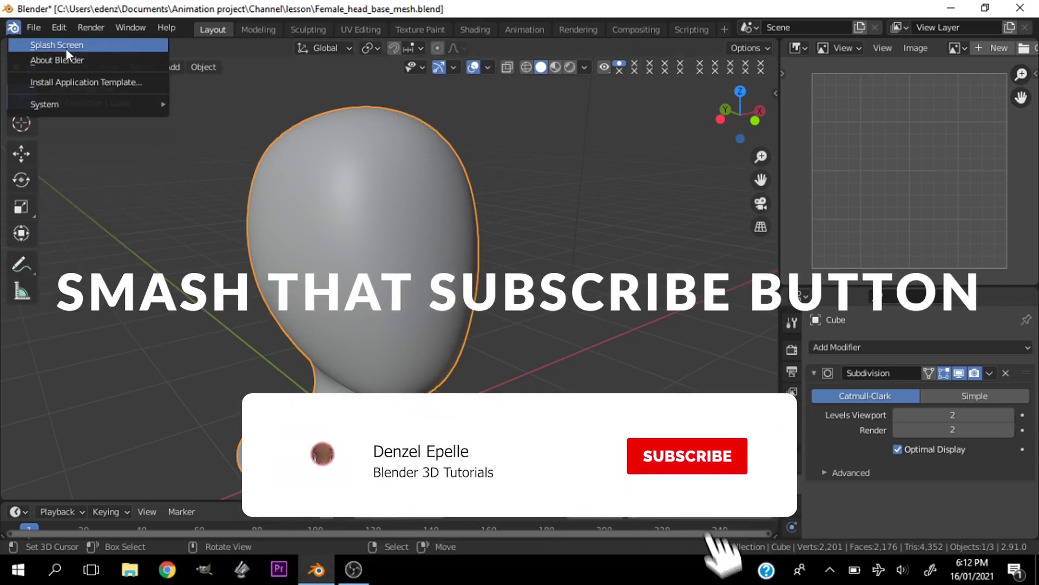
left_click(66, 46)
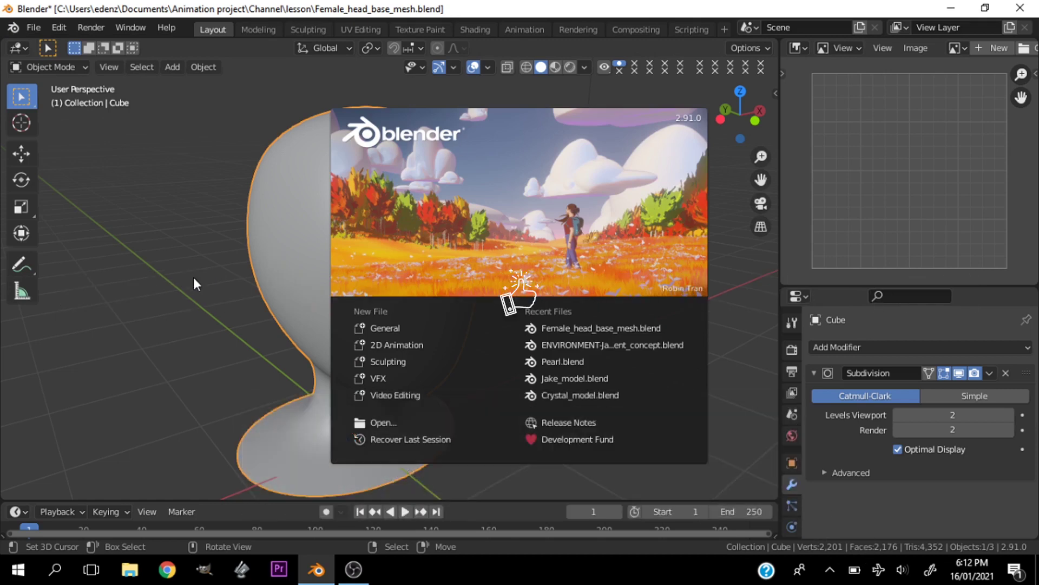
left_click(193, 277)
Switch to the front orthographic view and turn on the wireframe overlay.
key("grave")
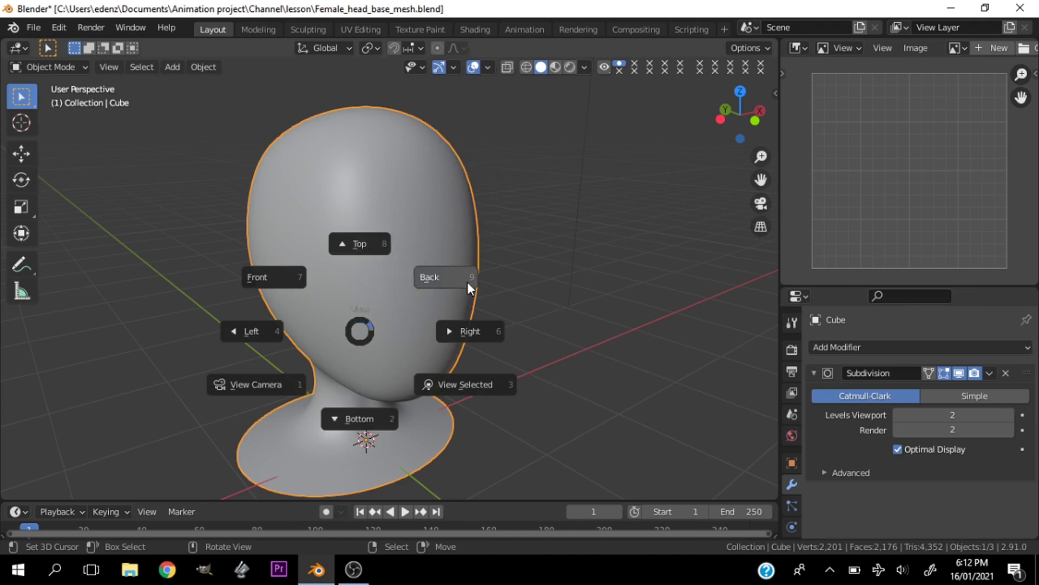
left_click(287, 274)
middle_click_drag(343, 282, 365, 312)
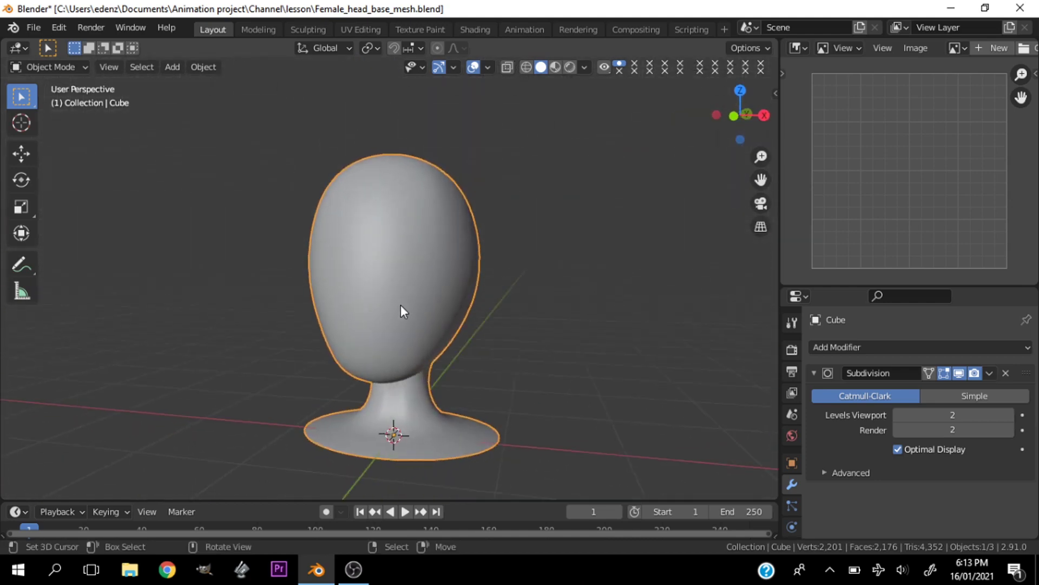
left_click(584, 68)
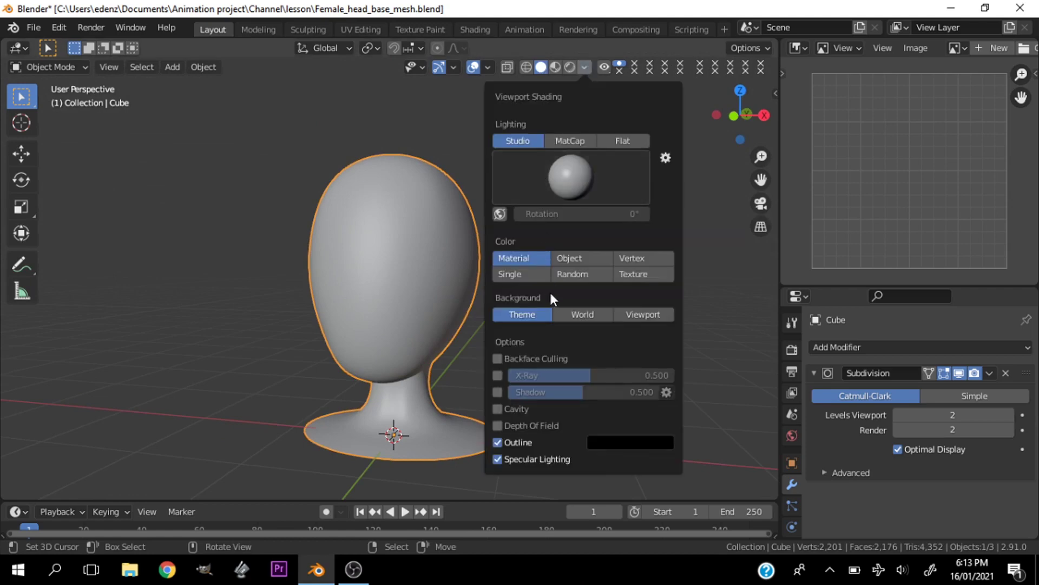
mouse_move(489, 67)
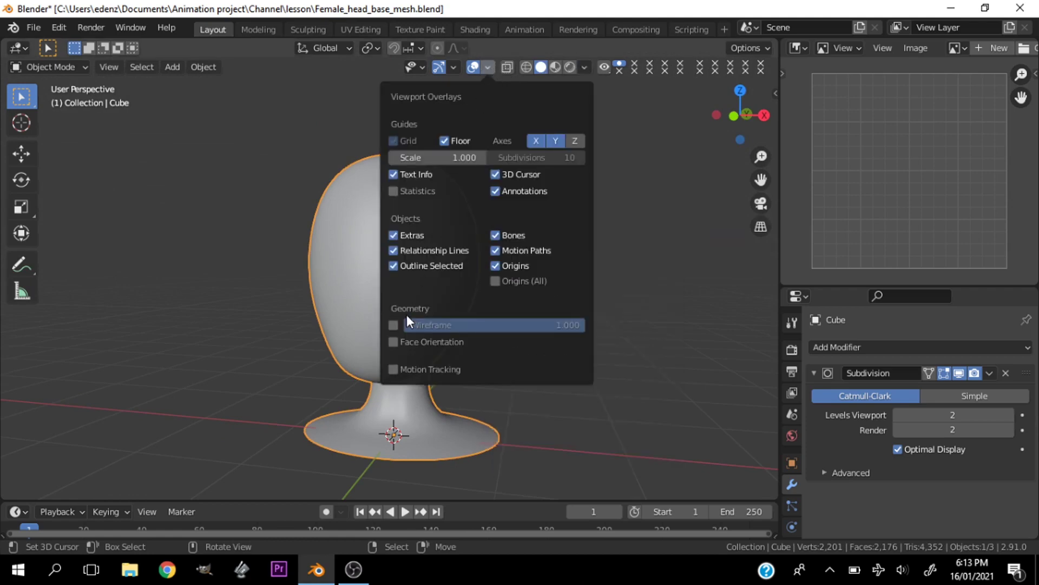
left_click(394, 324)
scroll(327, 300, "down", 3)
Turn the wireframe overlay back off and delete the head mesh.
middle_click_drag(326, 300, 433, 290)
scroll(433, 290, "up", 7)
left_click(486, 69)
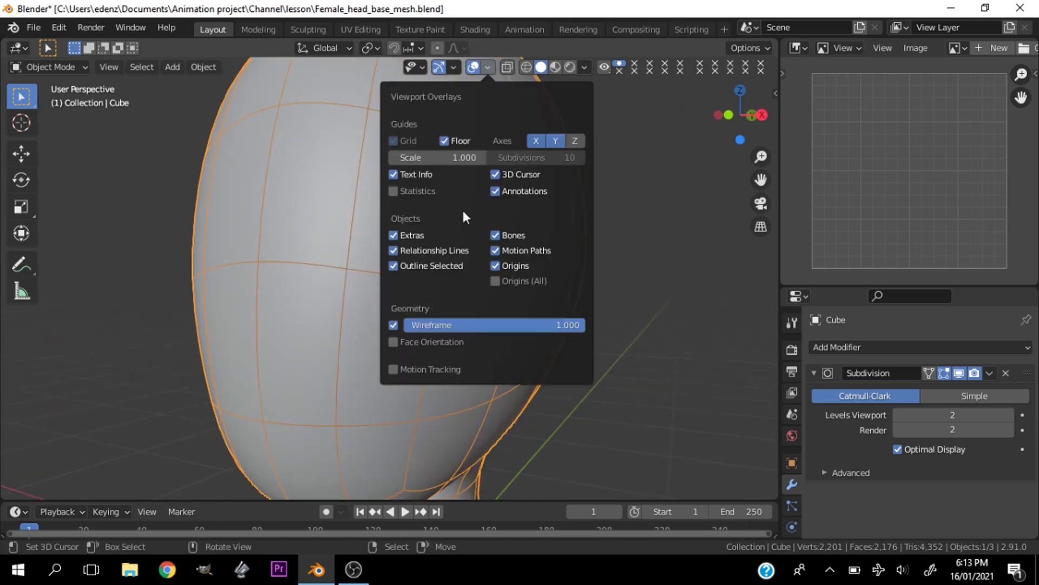
left_click(393, 325)
scroll(352, 252, "down", 6)
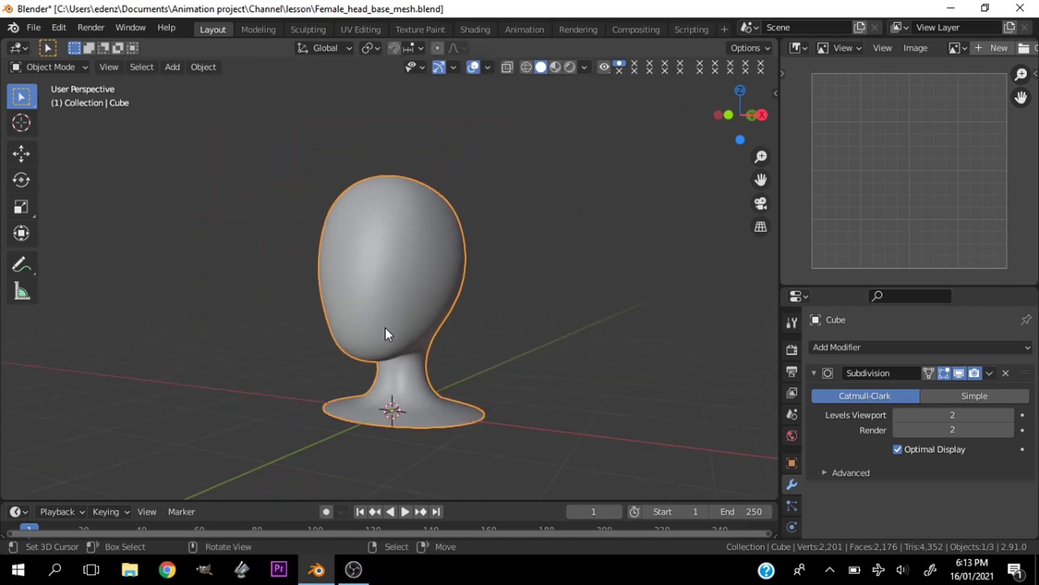
key("Delete")
From the top view, add a cube and give it level-2 subdivision.
key("grave")
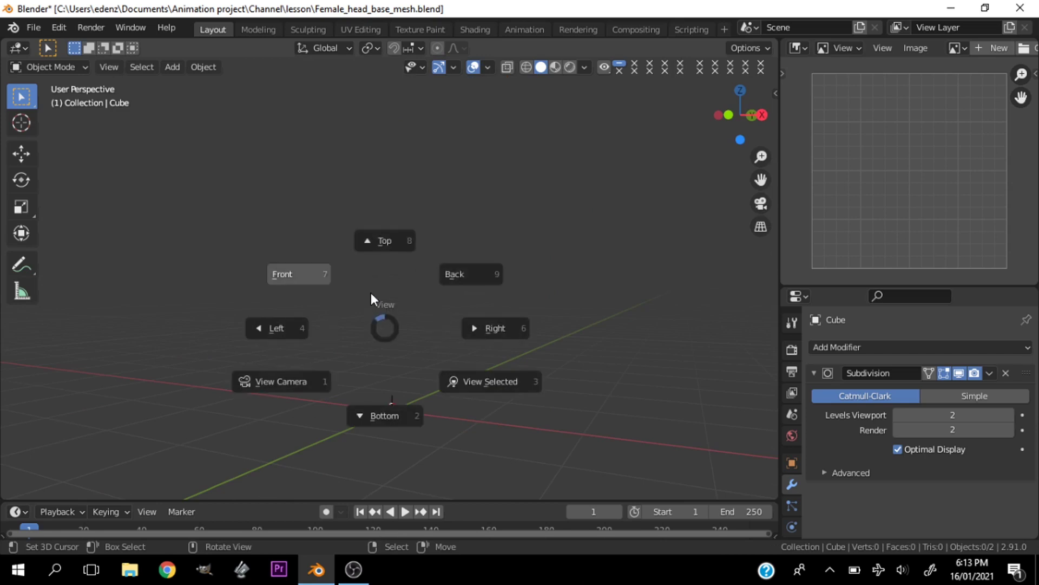
left_click(370, 240)
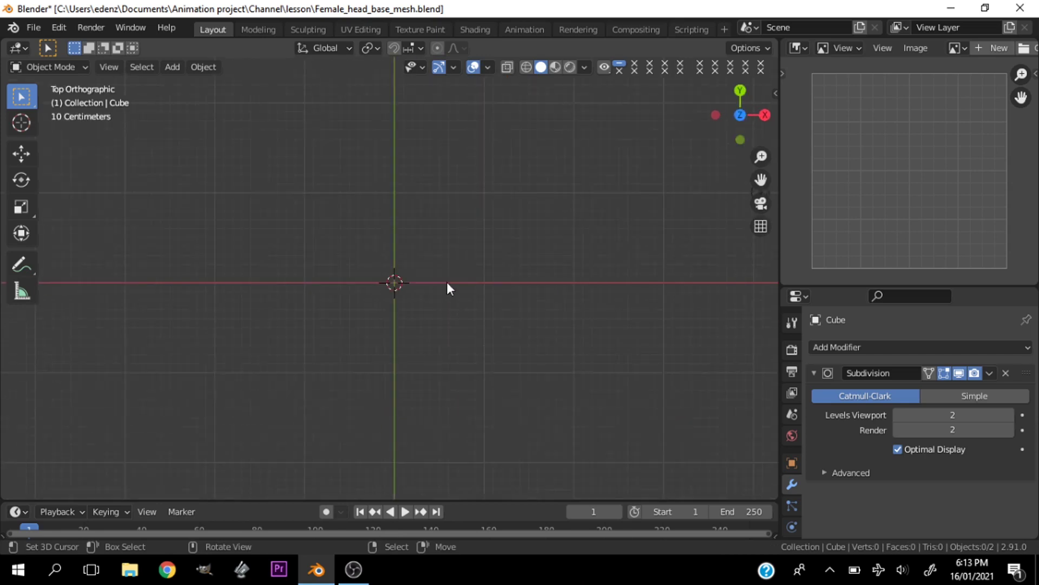
key("shift+a")
mouse_move(399, 239)
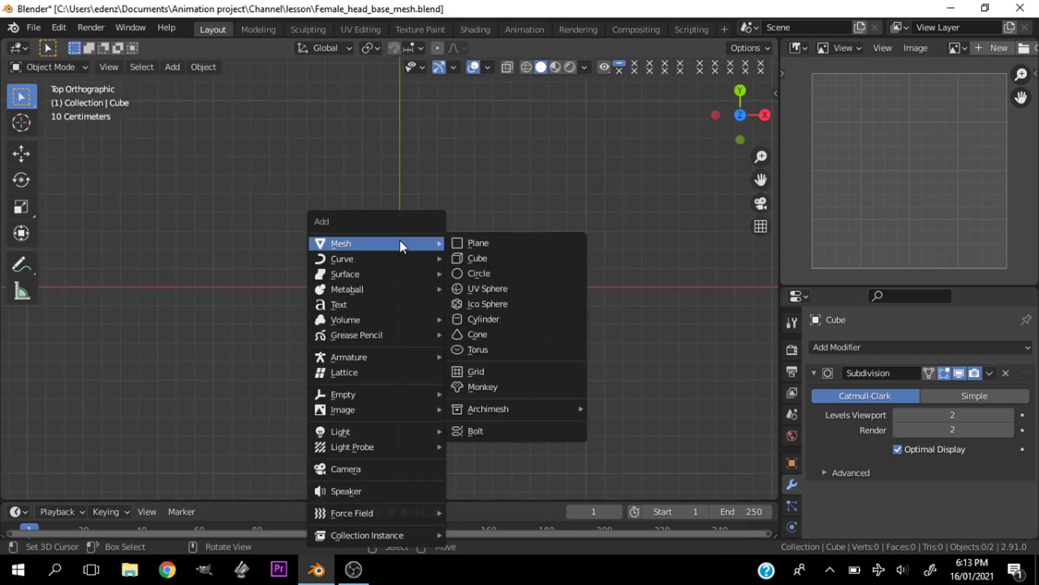
left_click(472, 255)
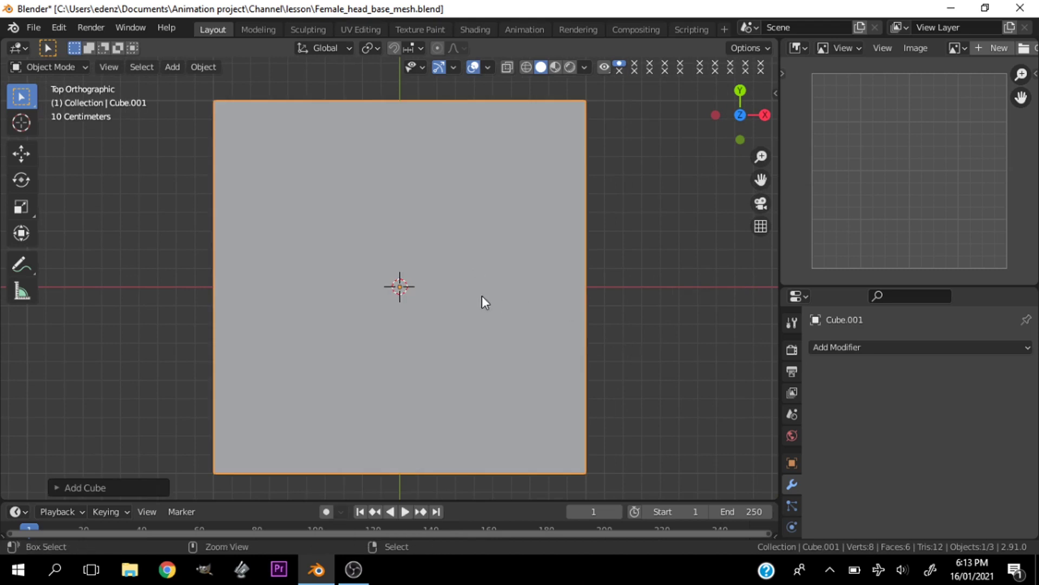
key("ctrl+2")
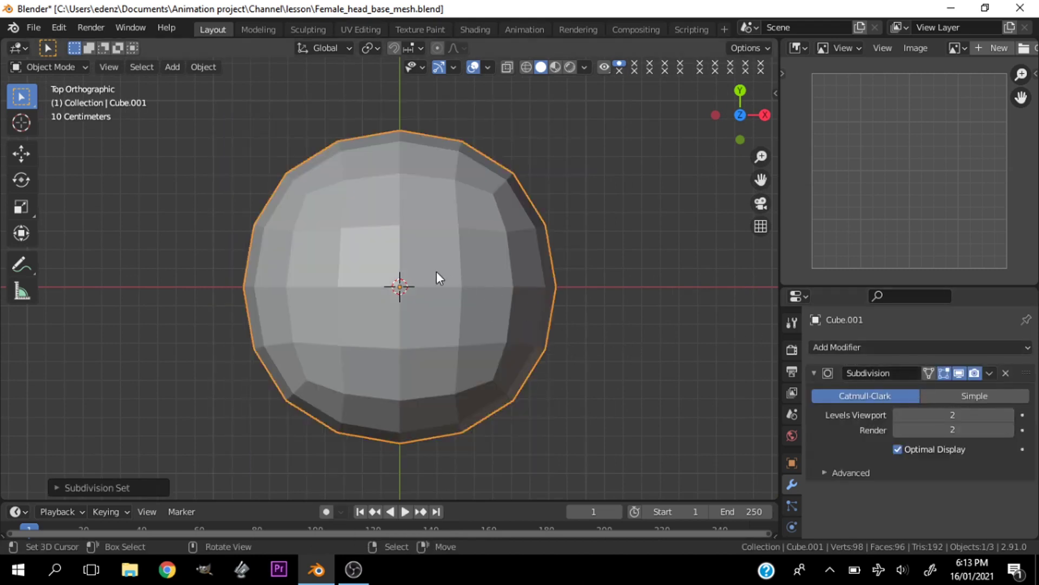
In Edit Mode, shrink the cube and move it along Y so its top edge meets the X axis.
key("Tab")
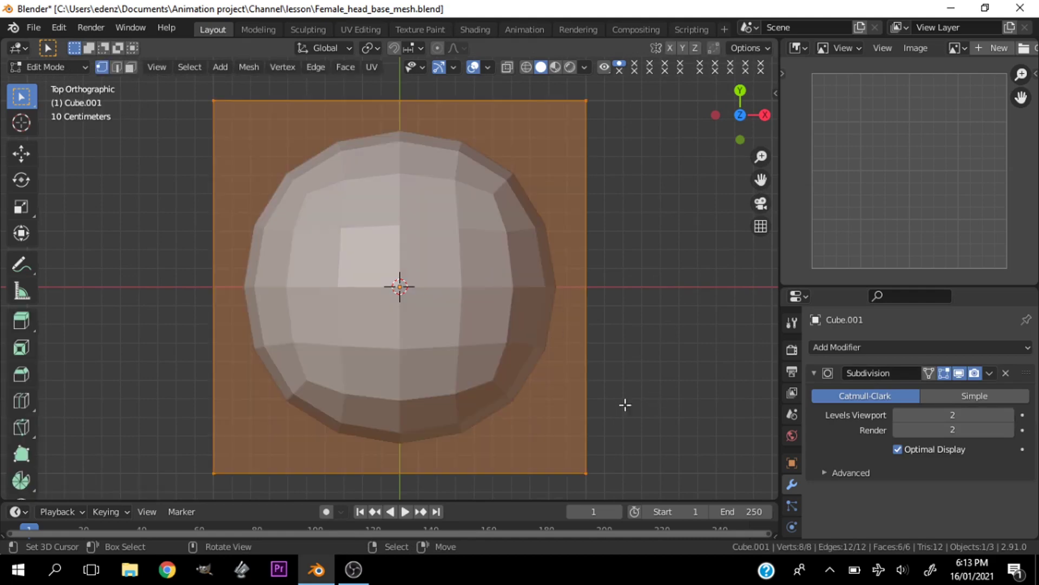
key("s")
left_click(439, 292)
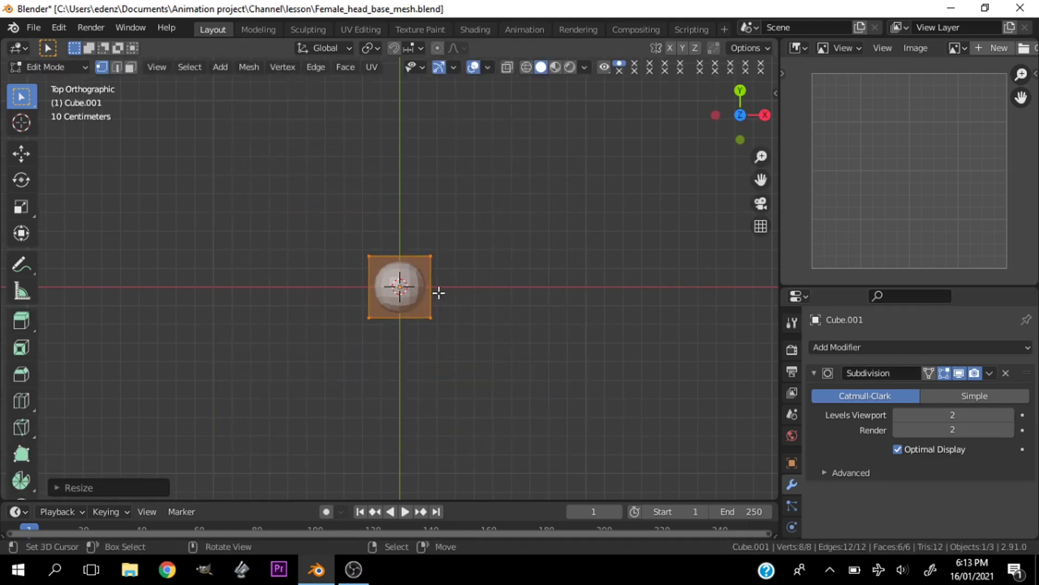
scroll(439, 293, "up", 3)
key("g")
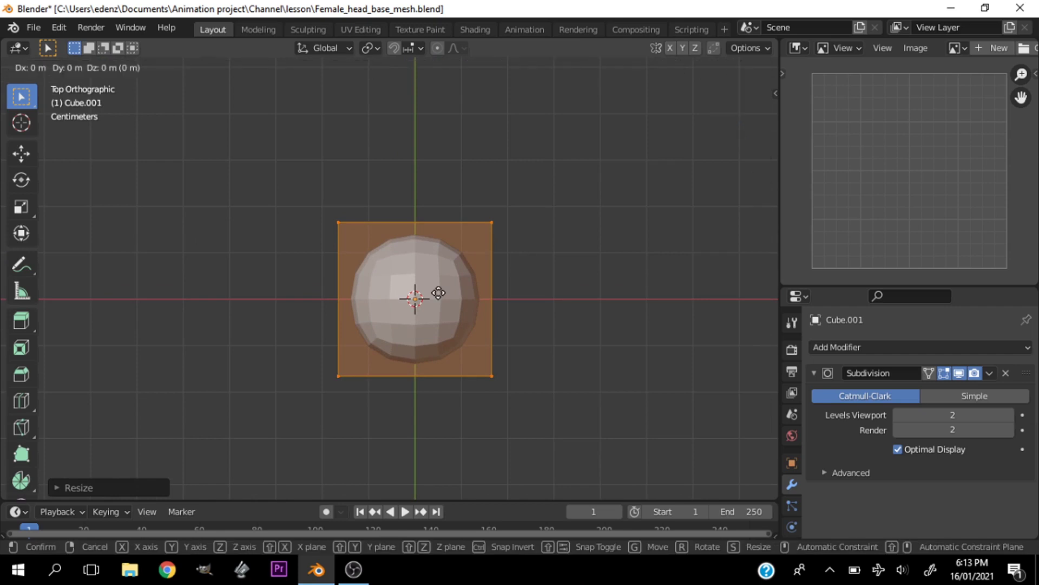
key("y")
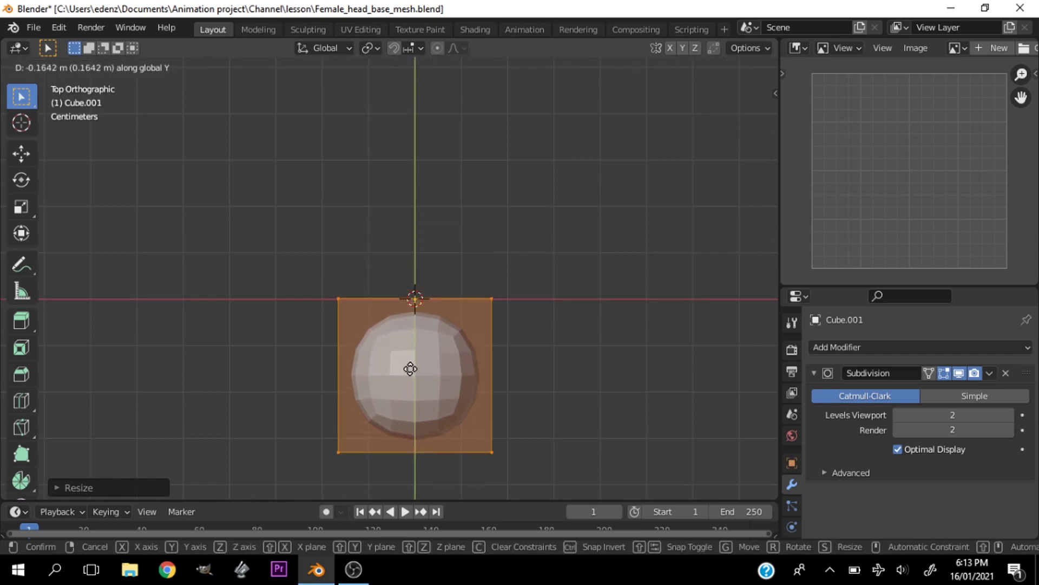
left_click(411, 368)
Stretch the mesh along X into an oval.
key("s")
key("x")
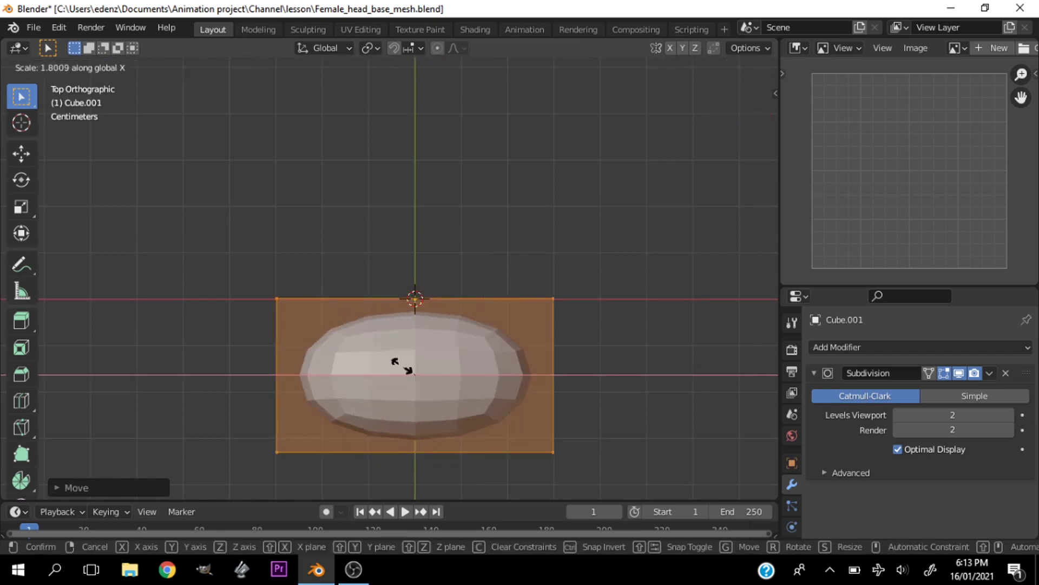
left_click(404, 367)
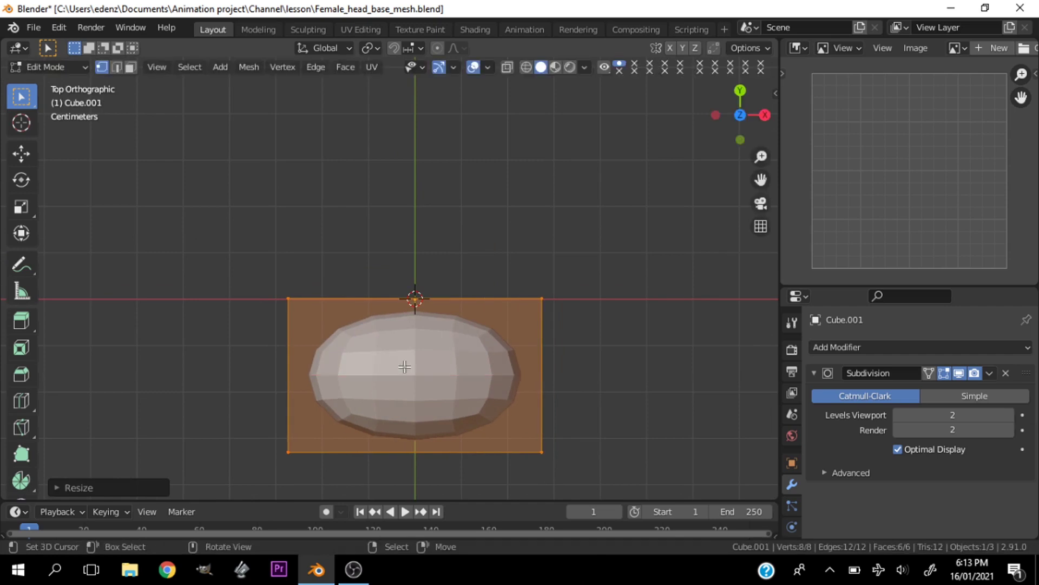
key("grave")
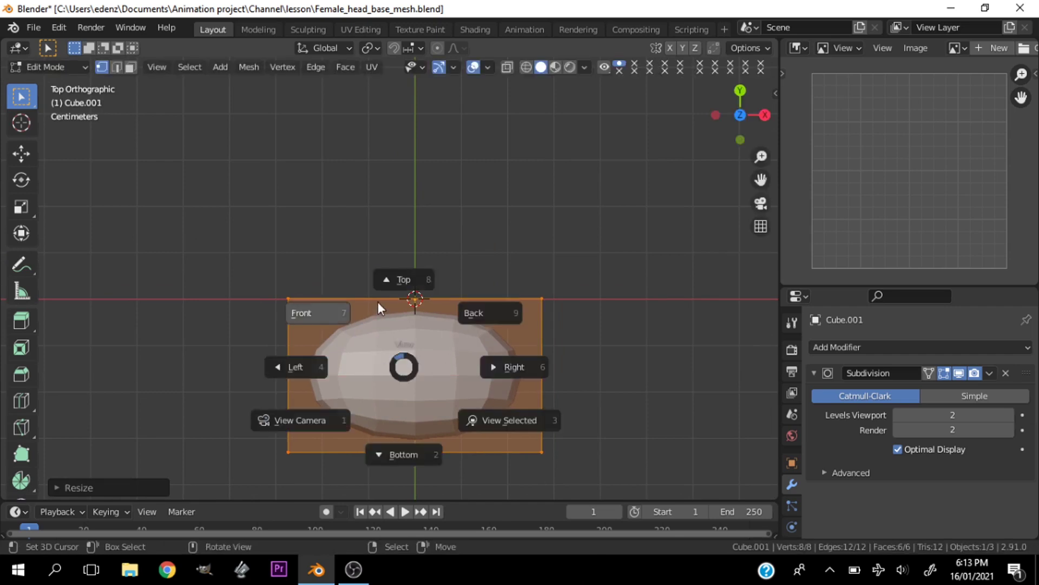
In the front view, flatten the oval along Z.
left_click(359, 305)
key("KP_Decimal")
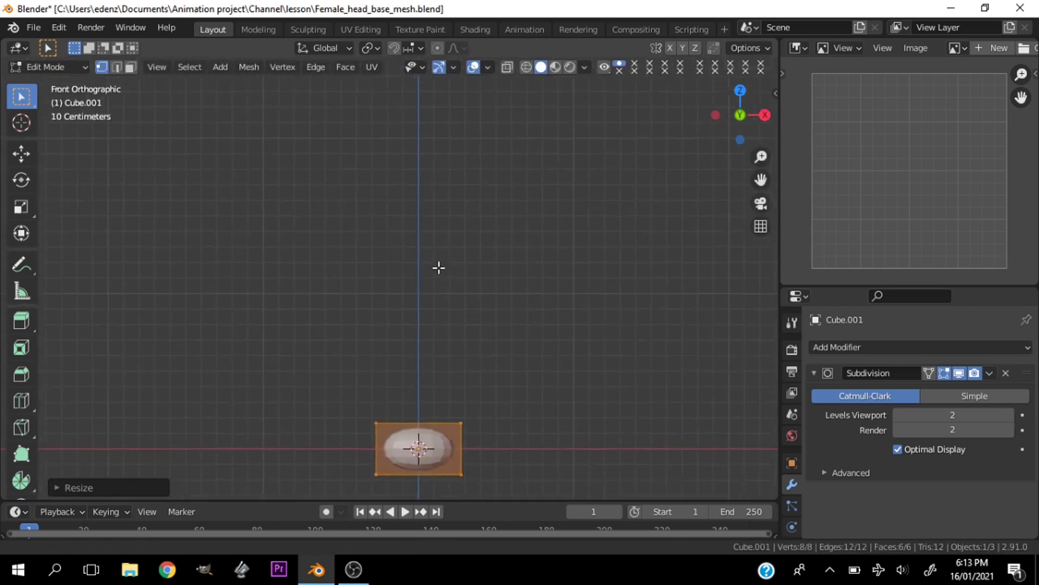
key("s")
key("z")
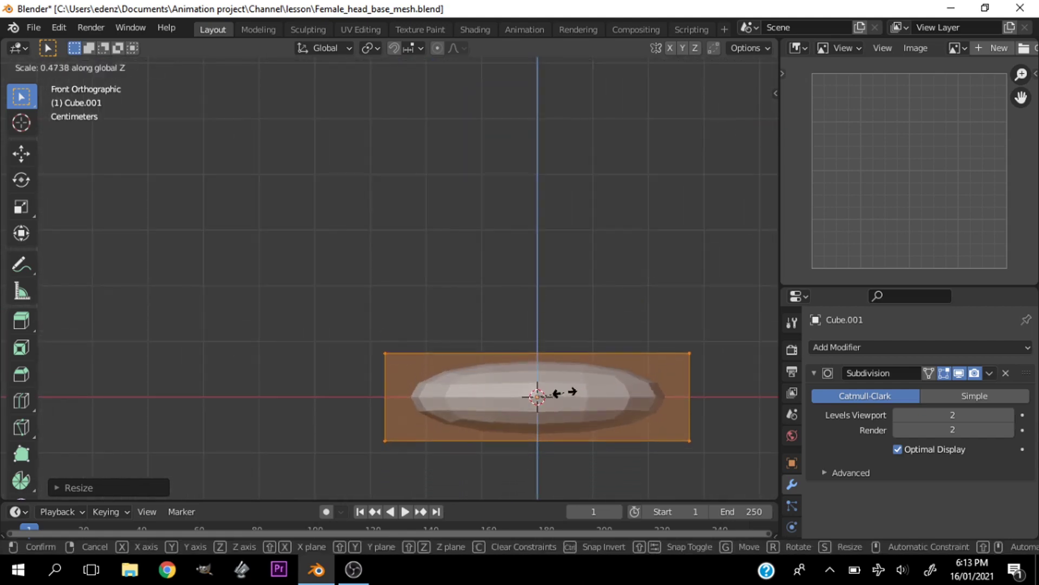
left_click(581, 391)
key("Tab")
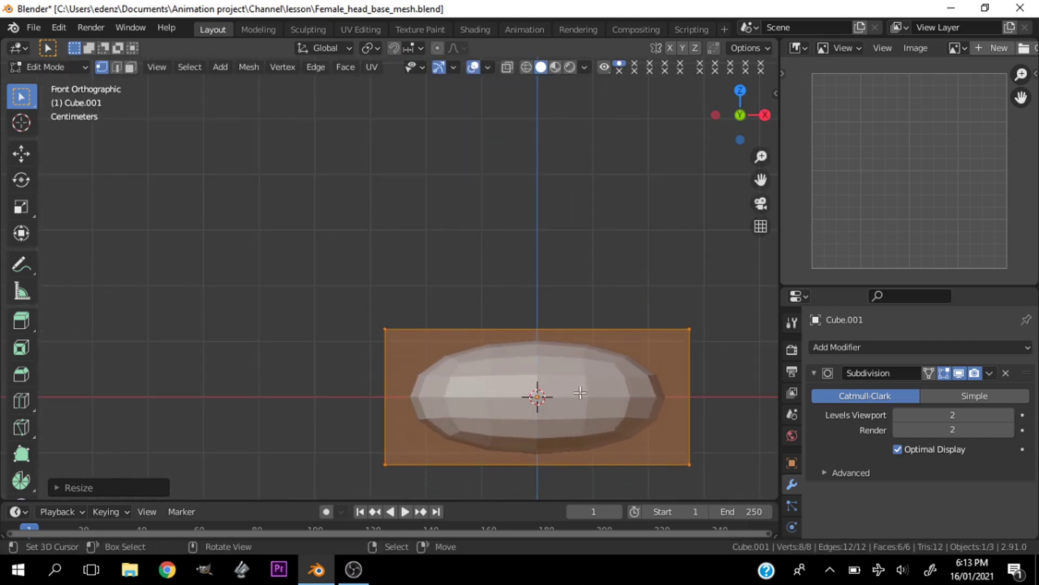
In the top view, duplicate the oval link and slide the copy along Y.
key("grave")
left_click(523, 247)
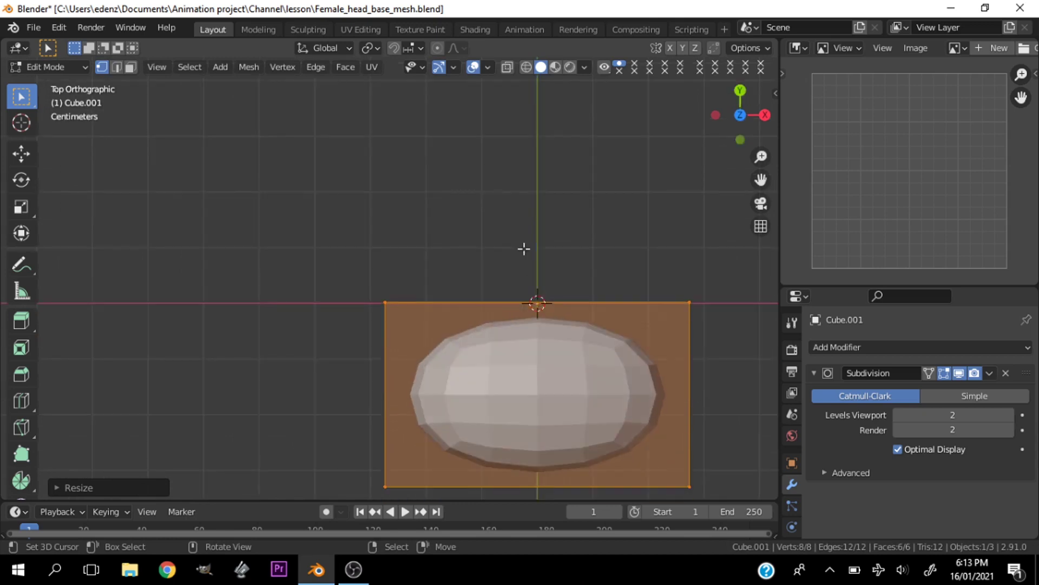
middle_click_drag(511, 328, 485, 329, "shift")
key("shift+d")
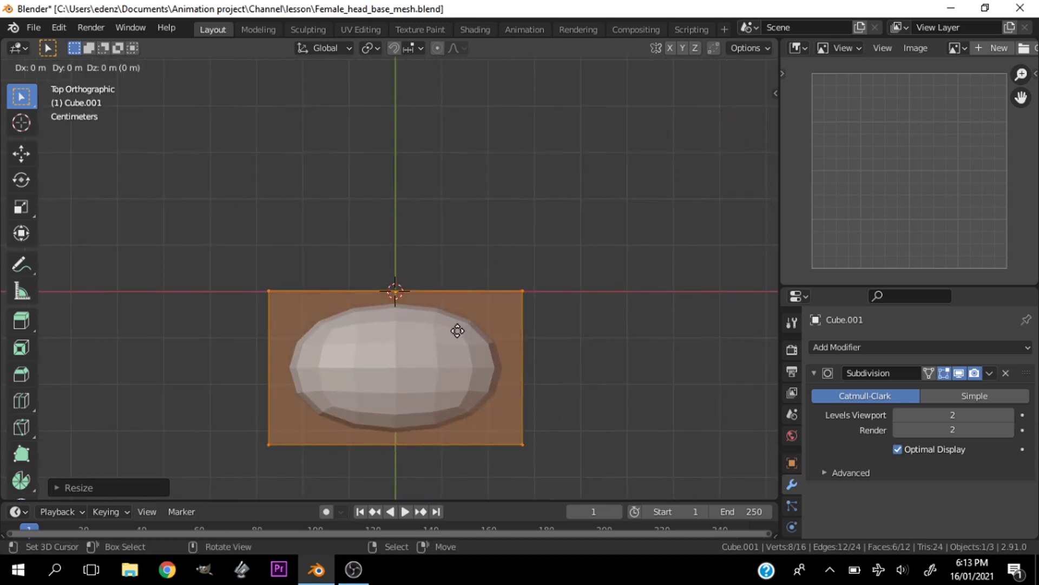
key("y")
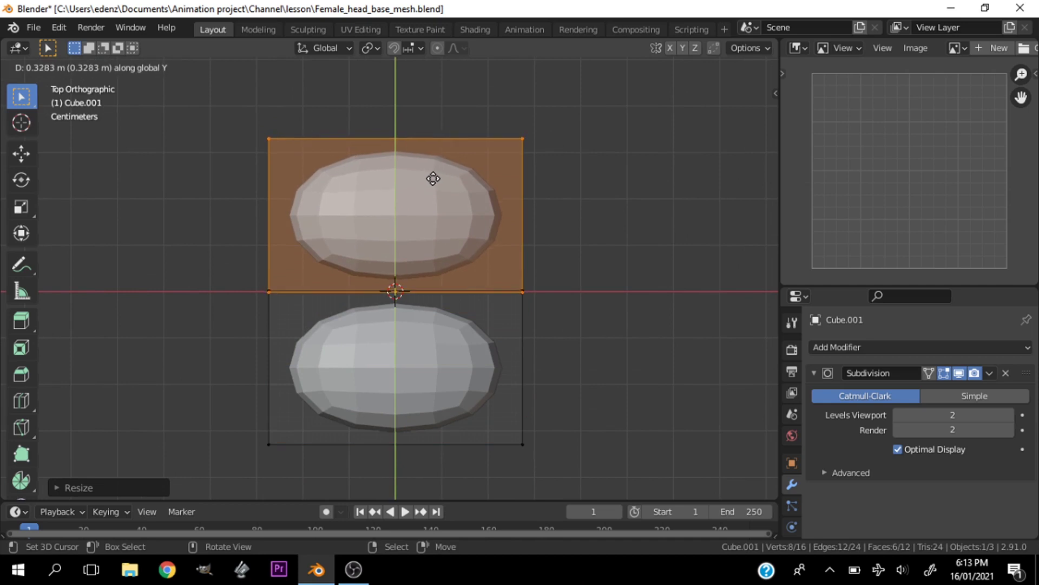
left_click(433, 177)
Tilt the duplicate about 30°, leaving its position unchanged.
key("r")
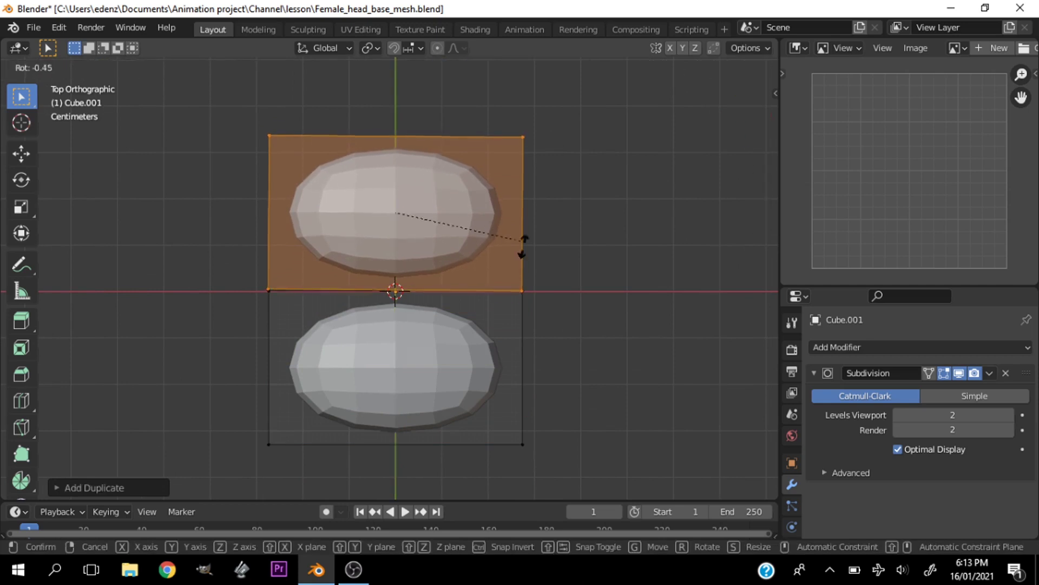
left_click(508, 317)
key("g")
key("y")
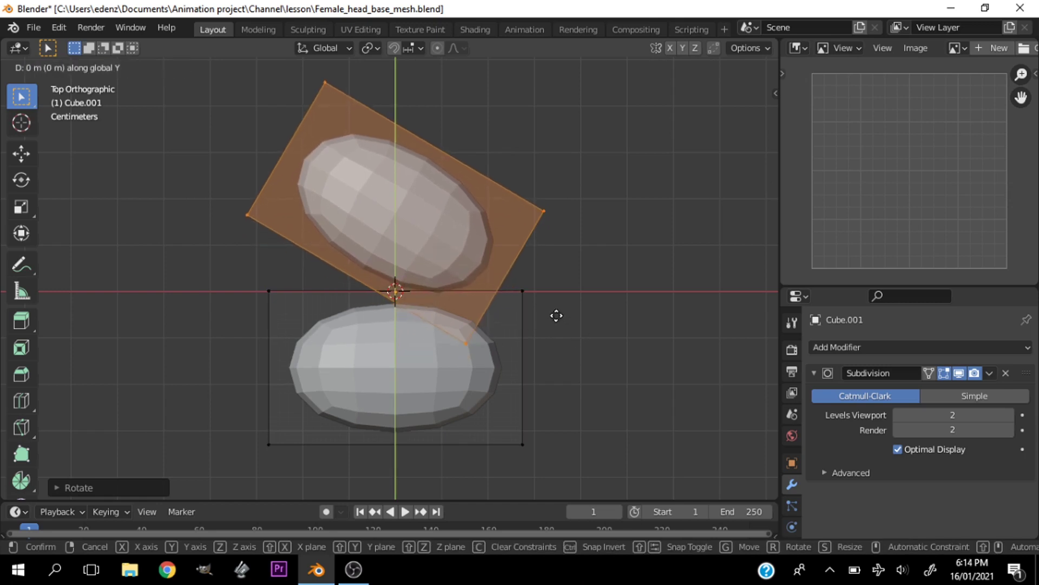
right_click(556, 315)
Select the whole bottom ellipsoid and rotate it diagonally.
left_click(527, 296)
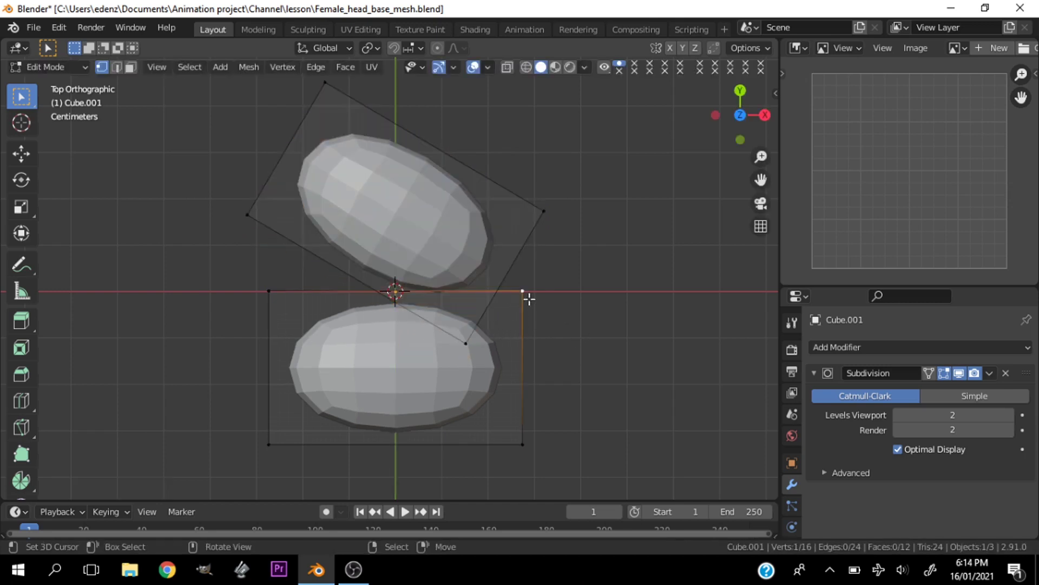
key("ctrl+l")
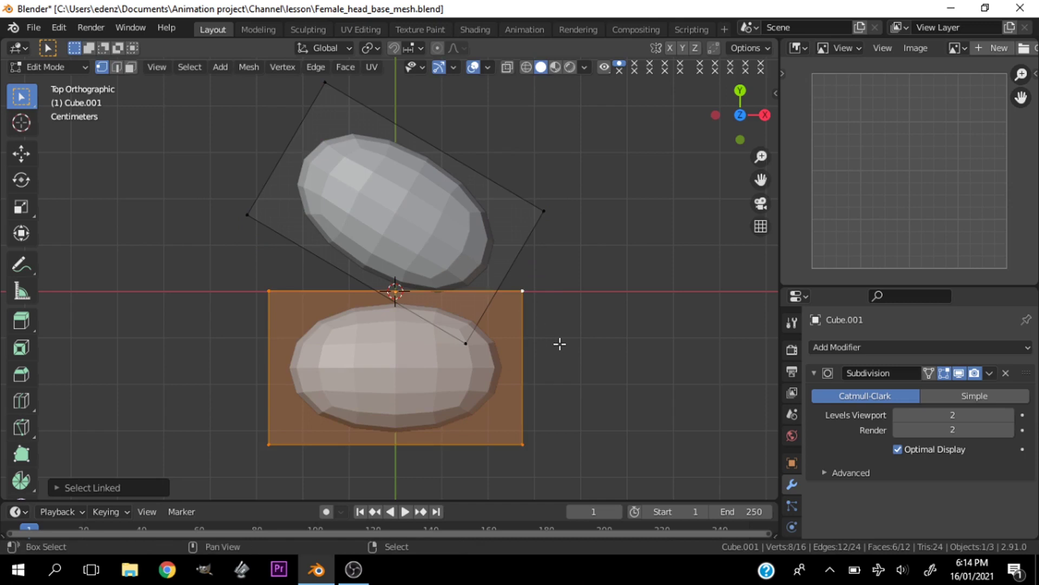
key("r")
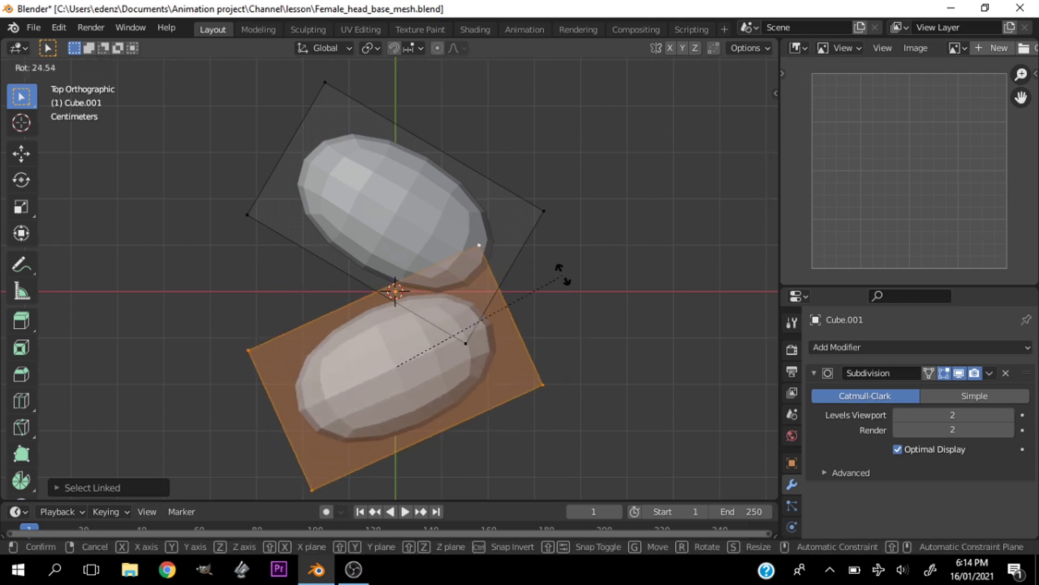
left_click(544, 248)
Select the whole top ellipsoid and move it up and to the right.
left_click(540, 215)
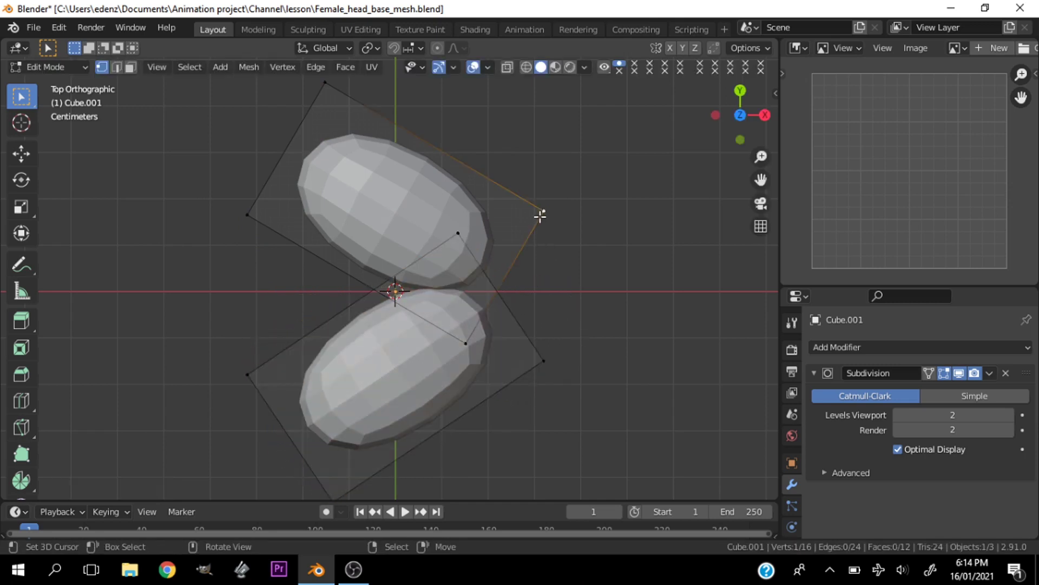
key("ctrl+l")
key("g")
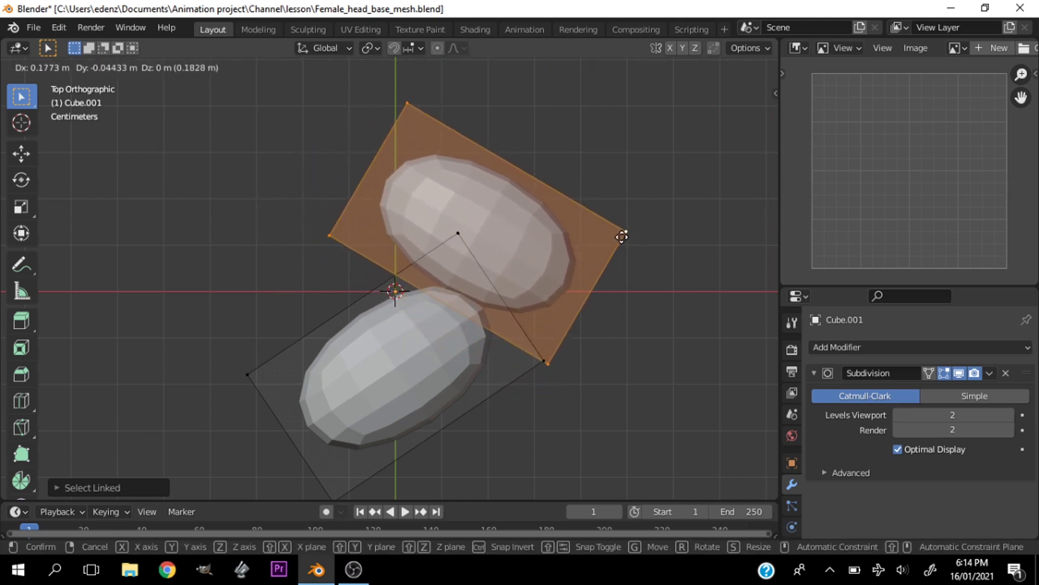
left_click(622, 236)
scroll(507, 243, "down", 3)
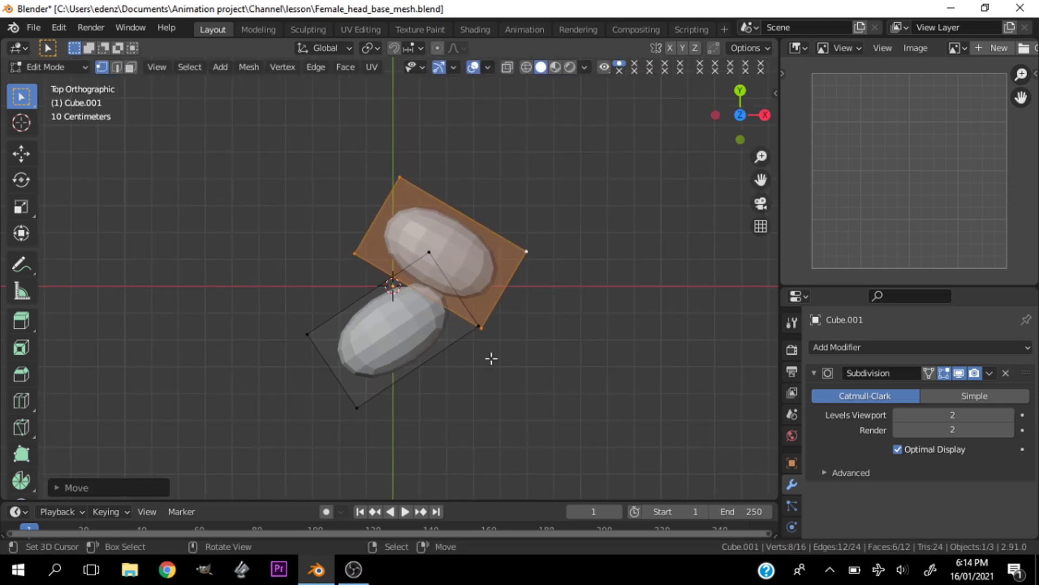
Back in Object Mode, add a NURBS path to the scene.
key("Tab")
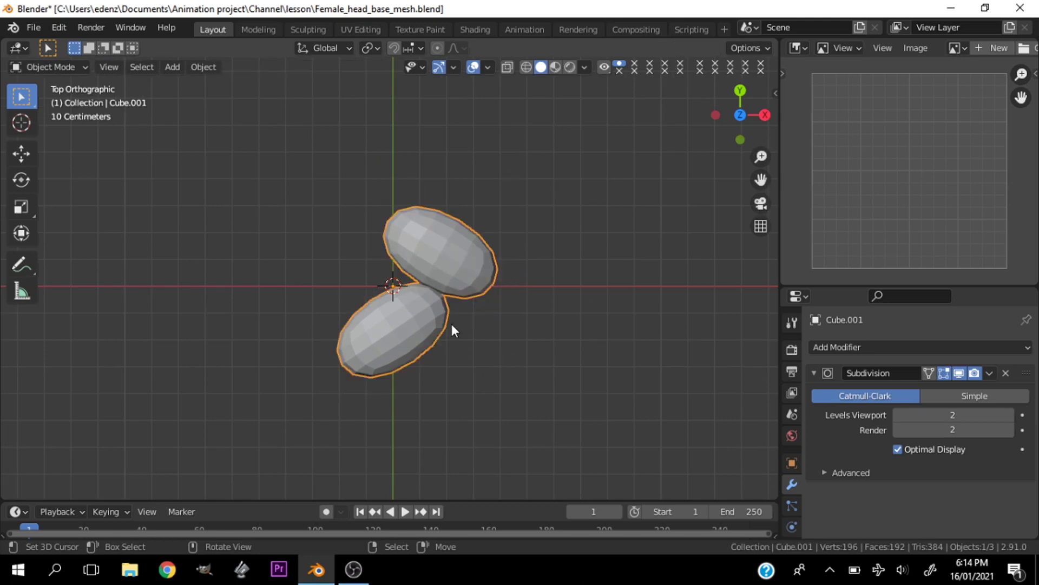
key("shift+a")
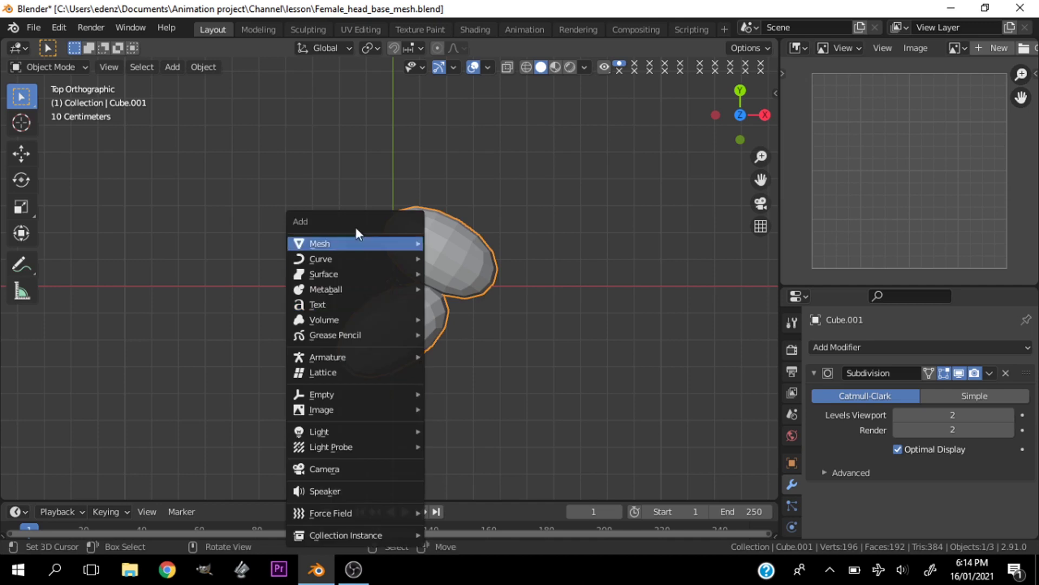
mouse_move(333, 265)
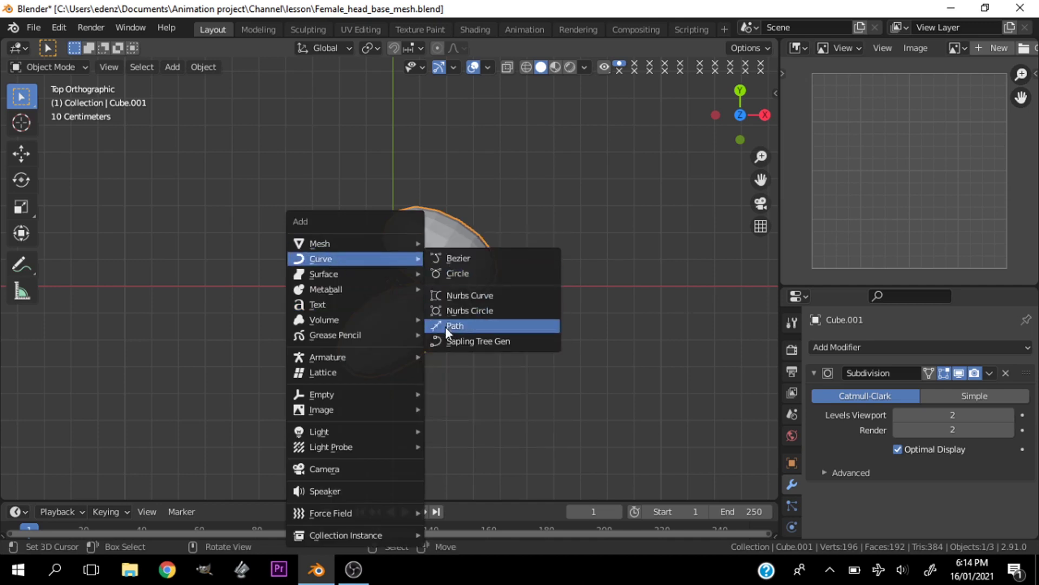
left_click(445, 327)
scroll(409, 296, "down", 5)
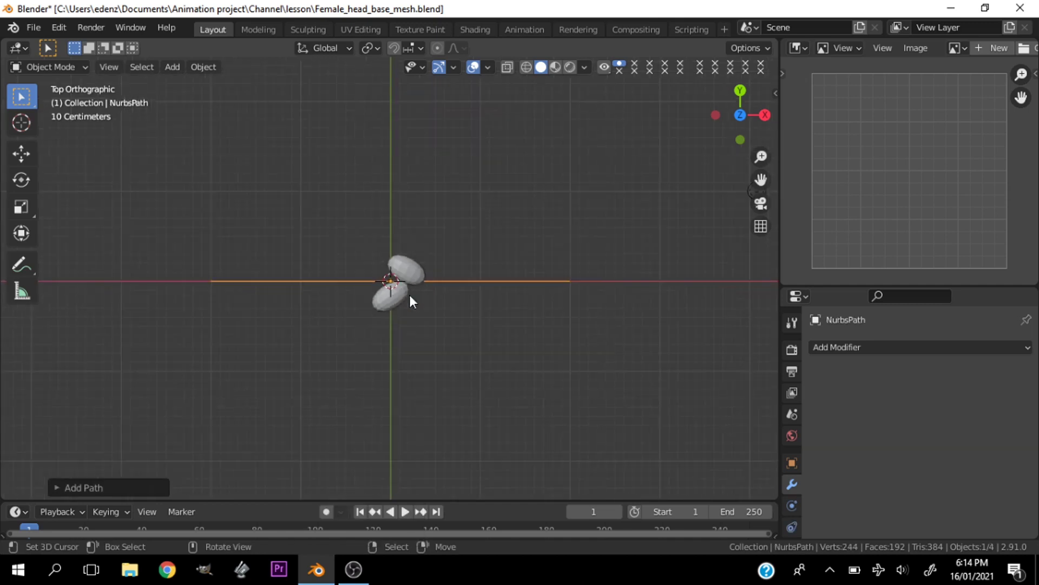
scroll(403, 293, "up", 4)
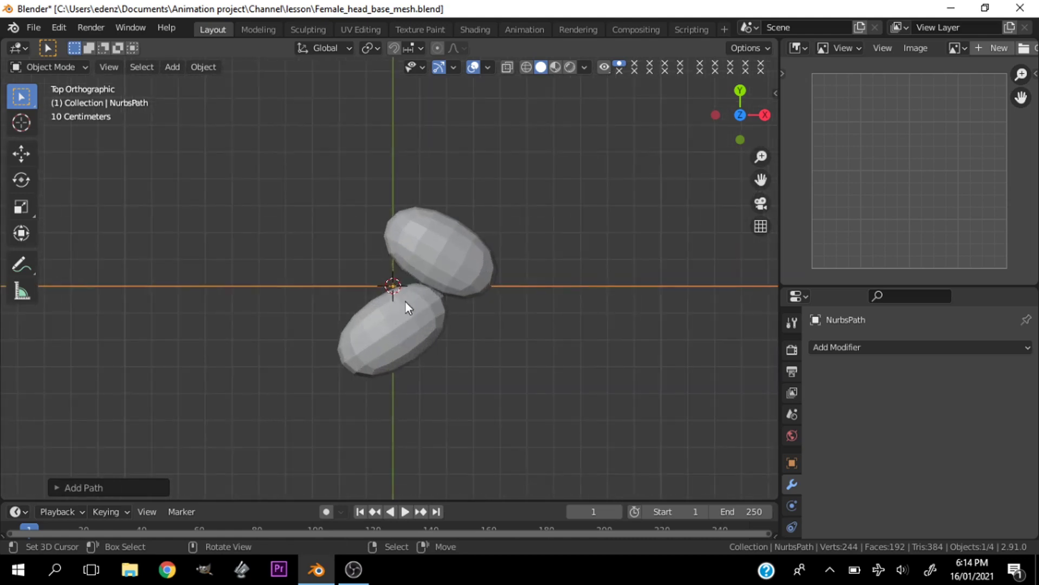
Give Cube.001 an Array modifier and a Curve modifier.
left_click(405, 302)
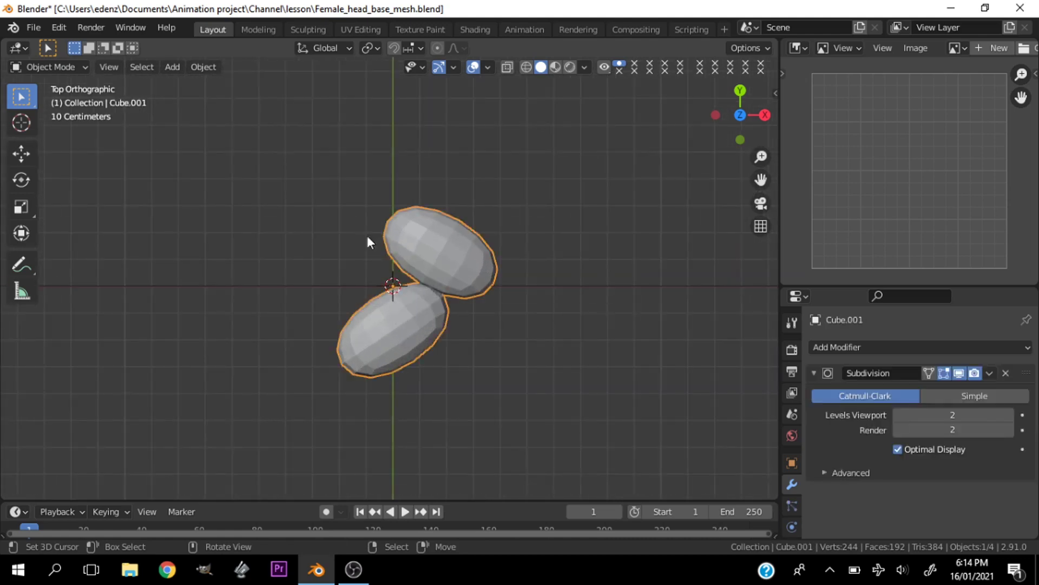
left_click(863, 352)
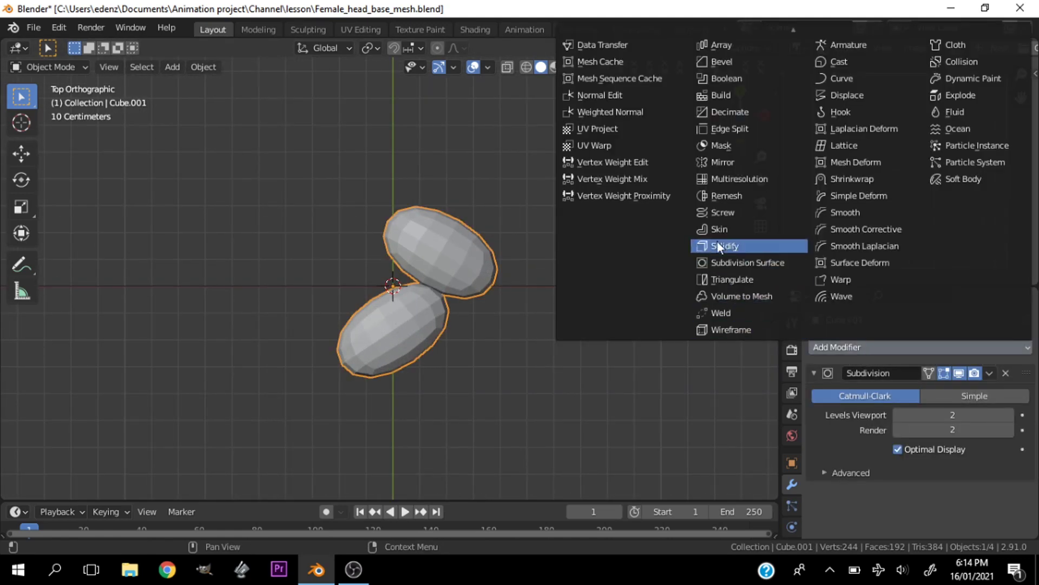
left_click(720, 45)
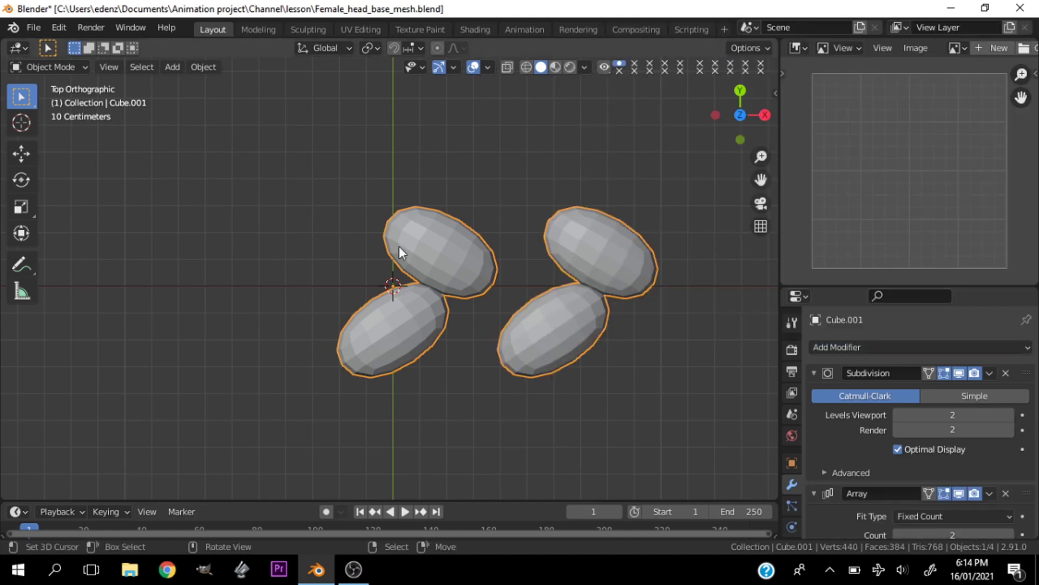
left_click(891, 347)
left_click(836, 79)
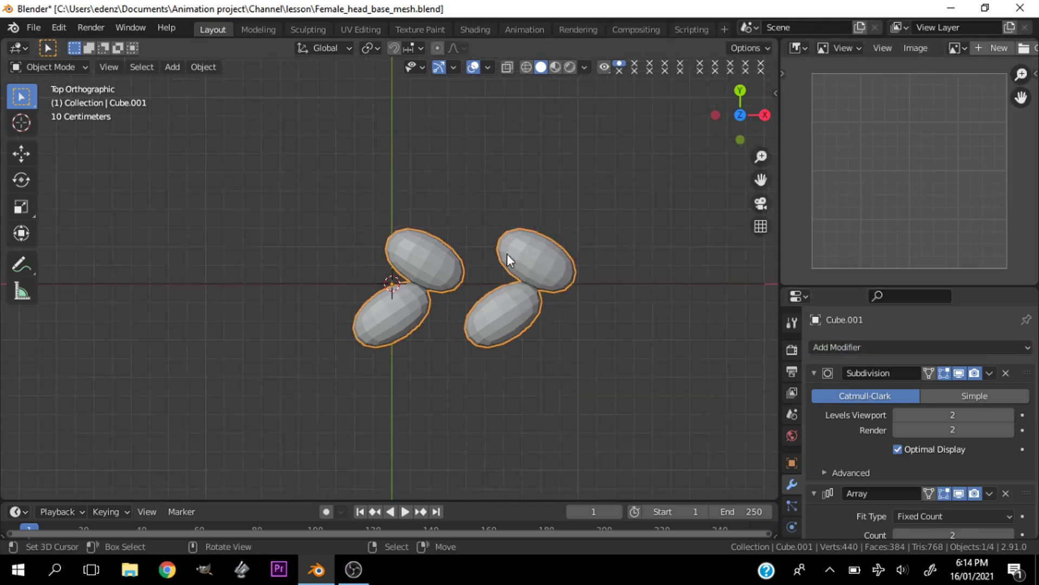
Set the Curve modifier's Curve Object to NurbsPath with the eyedropper.
scroll(868, 437, "down", 8)
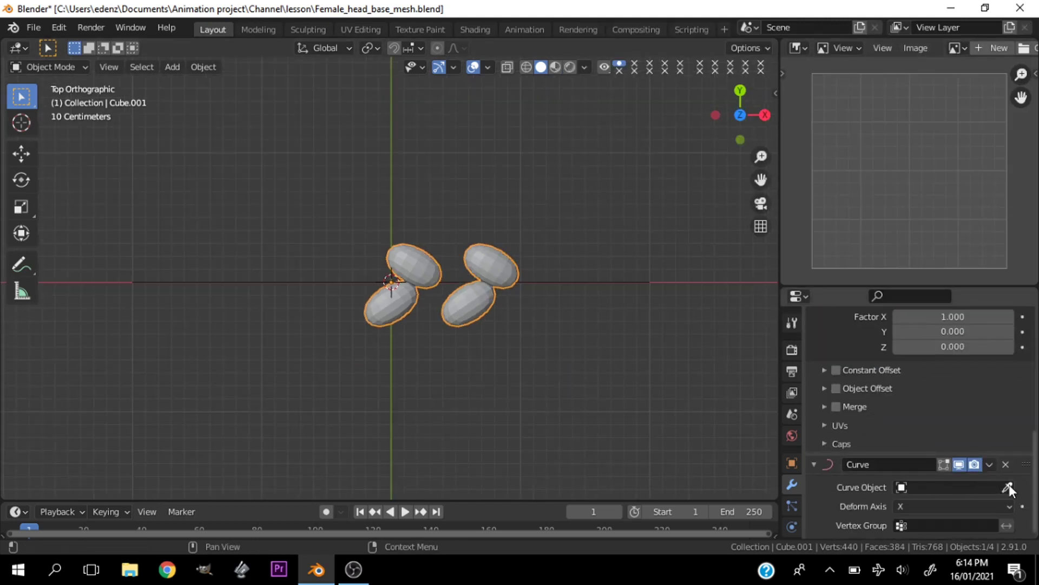
left_click(1008, 487)
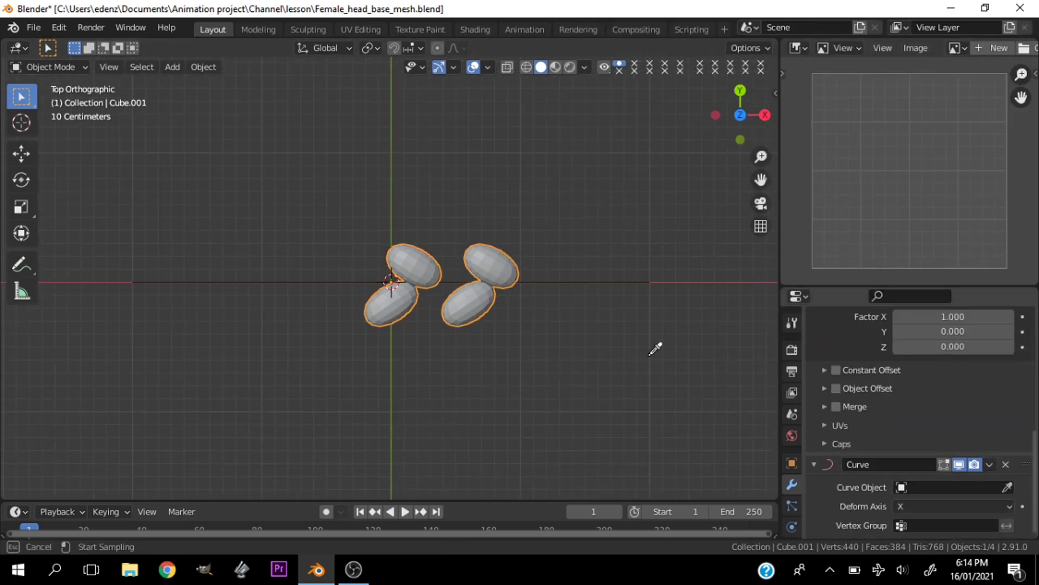
left_click(598, 280)
scroll(397, 283, "down", 2)
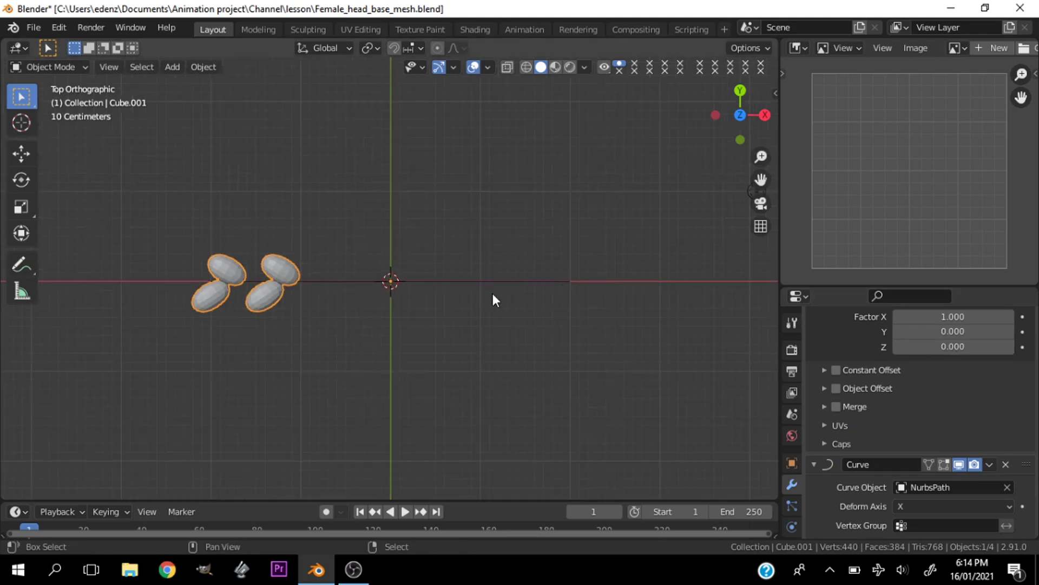
scroll(409, 298, "up", 3)
middle_click_drag(408, 297, 609, 304, "shift")
scroll(950, 379, "up", 4)
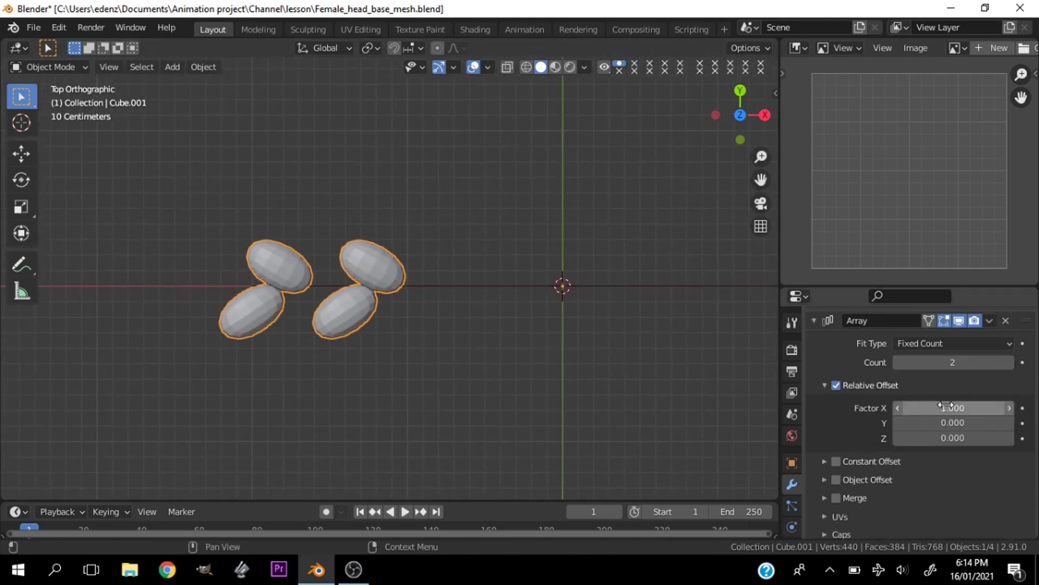
Set the Array modifier's Fit Type to Fit Curve using NurbsPath.
left_click(931, 342)
left_click(914, 391)
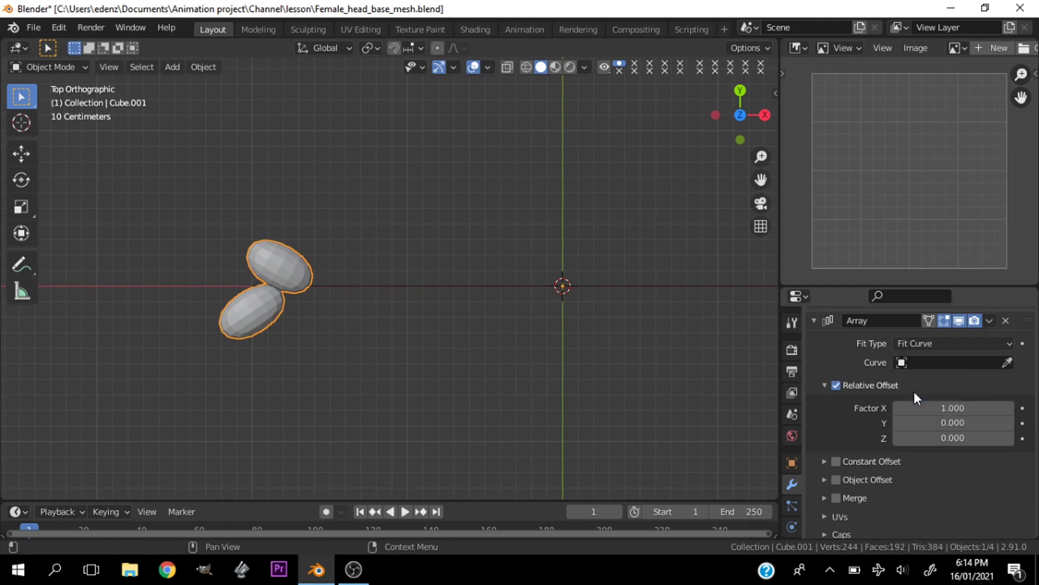
left_click(930, 362)
left_click(882, 388)
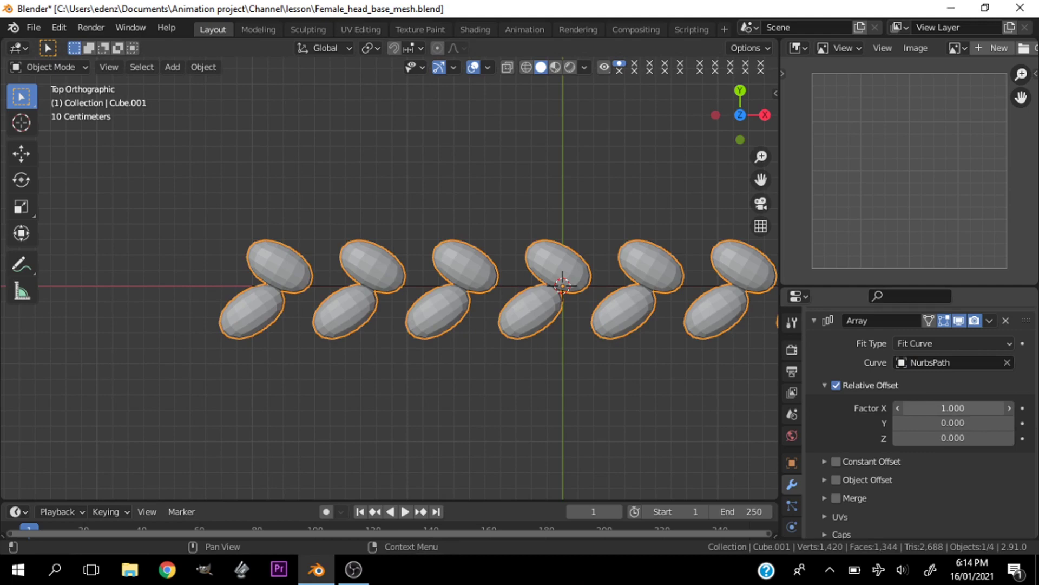
Try Array Relative Offset Factor X values of 0.45 and 0.55, settling on 0.49.
left_click_drag(953, 407, 910, 408)
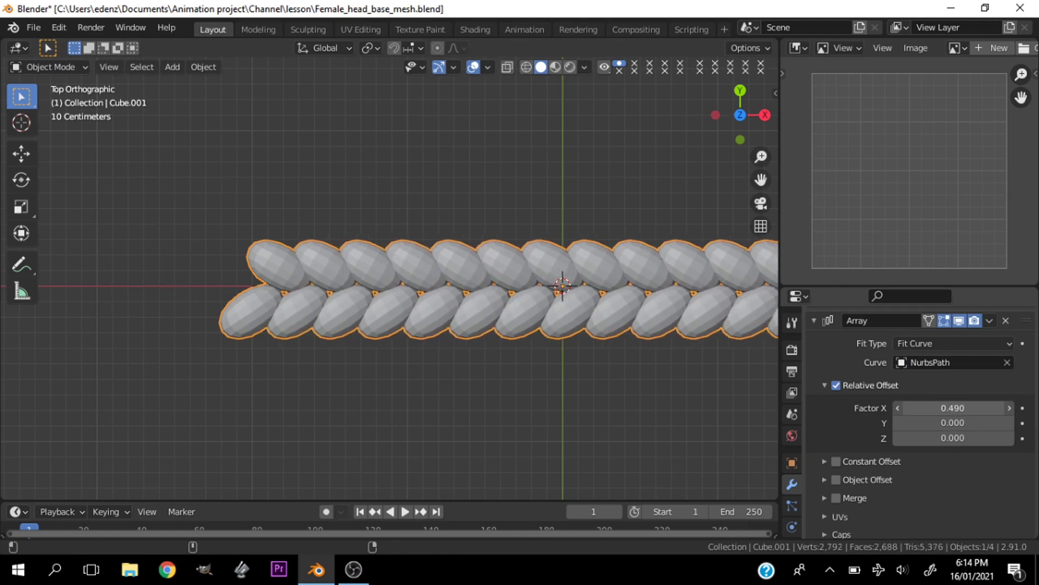
left_click(958, 409)
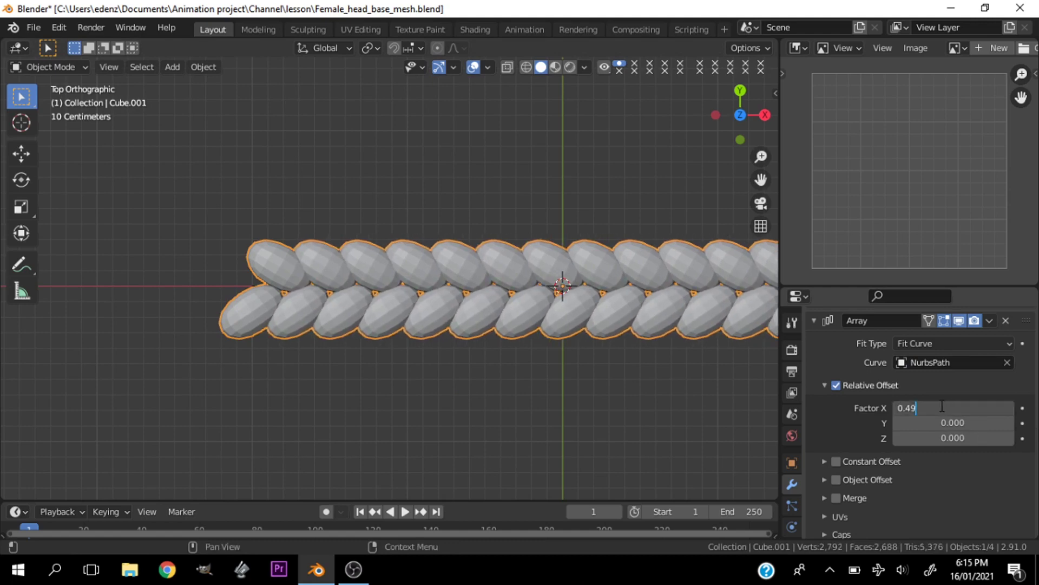
key("Return")
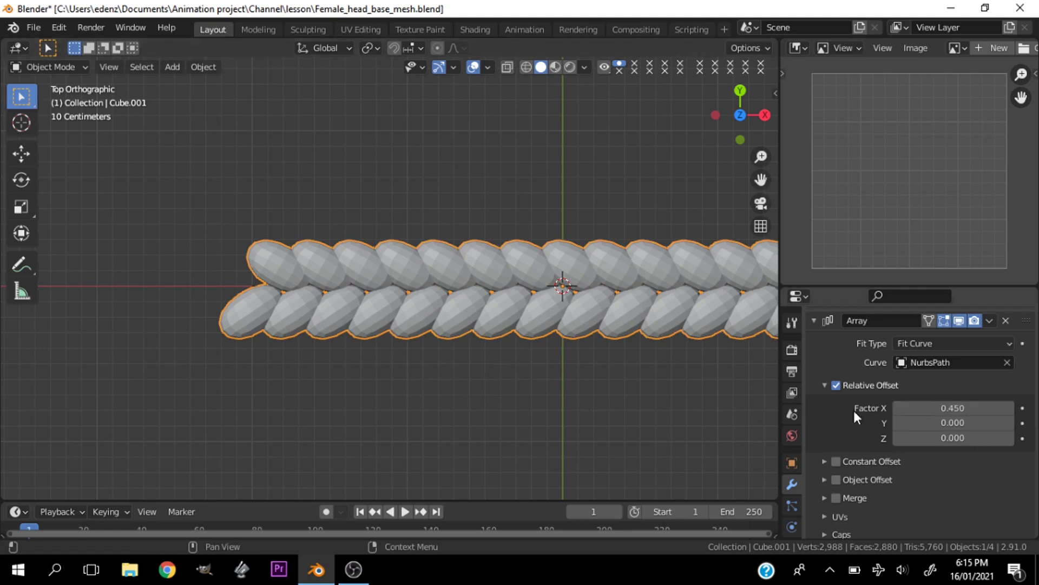
left_click(1011, 410)
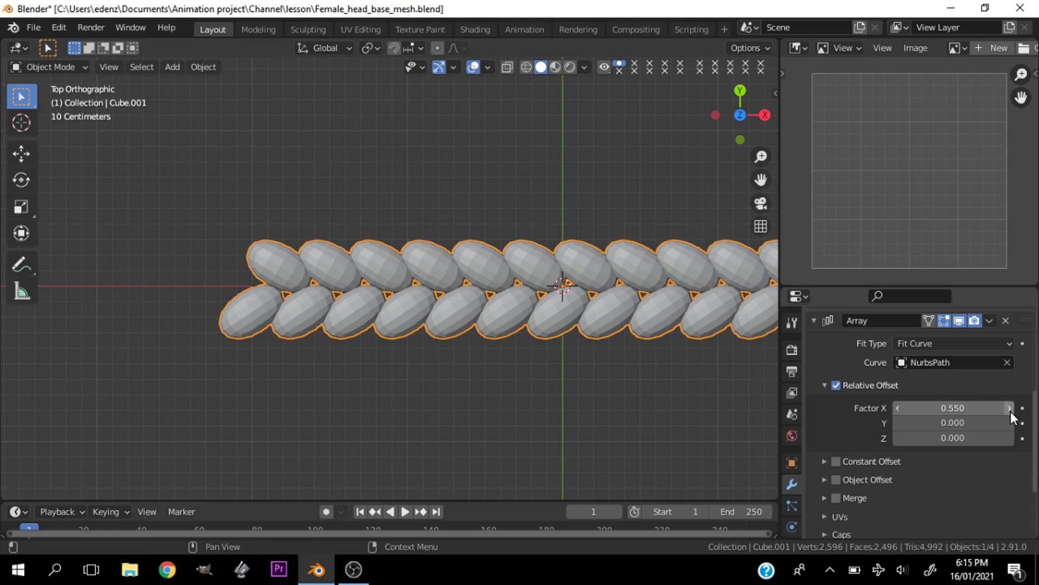
left_click(952, 407)
type("0.55")
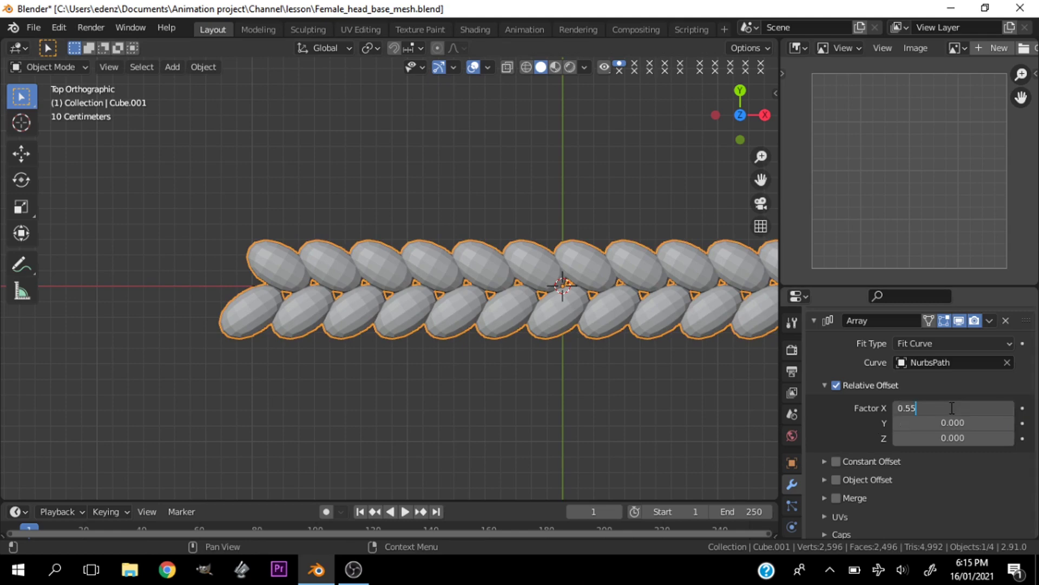
key("Return")
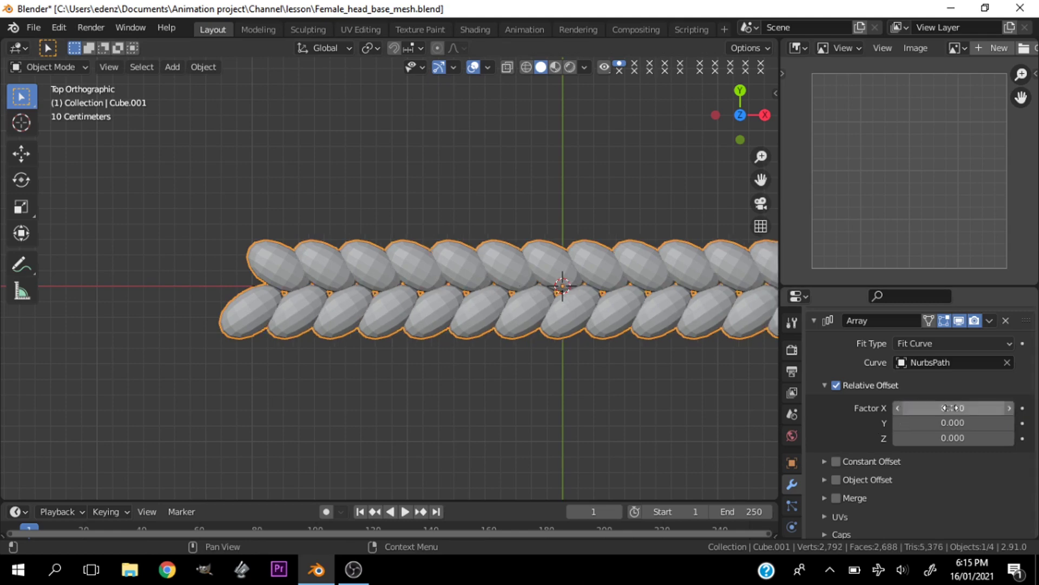
In Edit Mode from the top view, nudge the base link along Y.
key("Tab")
scroll(367, 330, "up", 5)
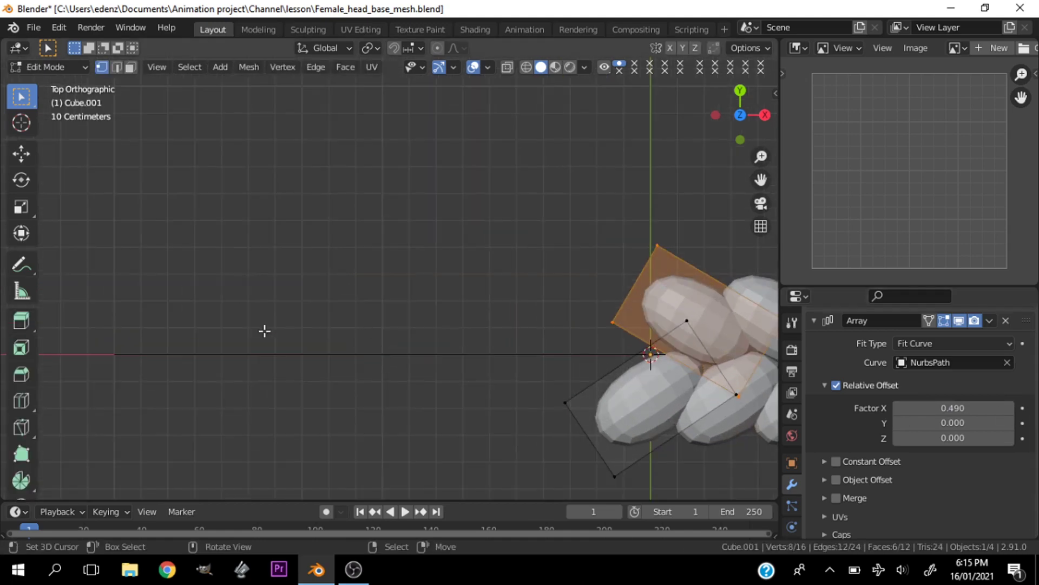
middle_click_drag(560, 329, 496, 285)
key("grave")
left_click(710, 163)
middle_click_drag(586, 248, 527, 234, "shift")
key("g")
key("y")
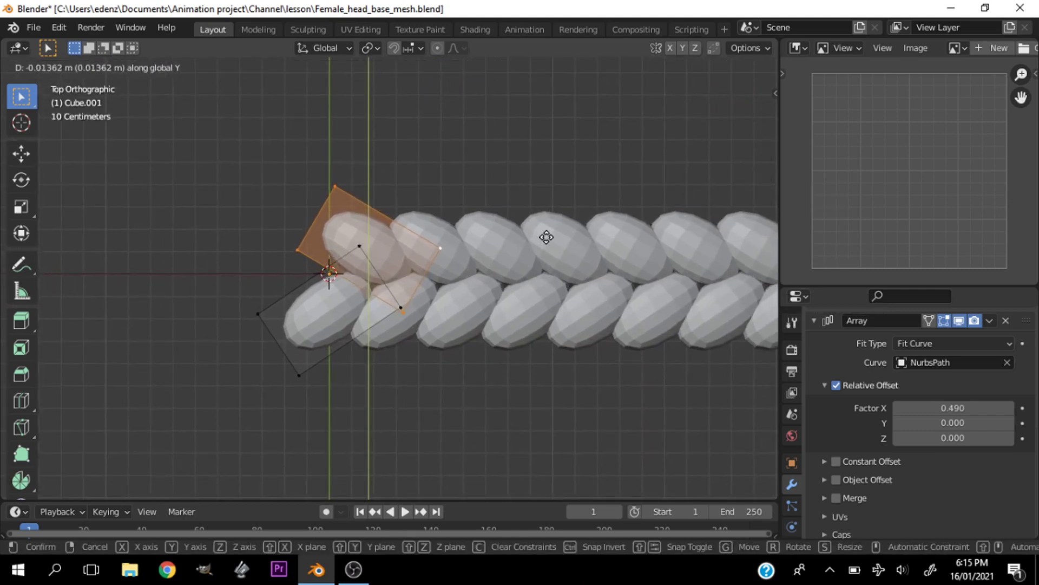
left_click(548, 236)
Nudge the link along X, set Array Factor X to 0.46, and move the link left.
key("g")
key("x")
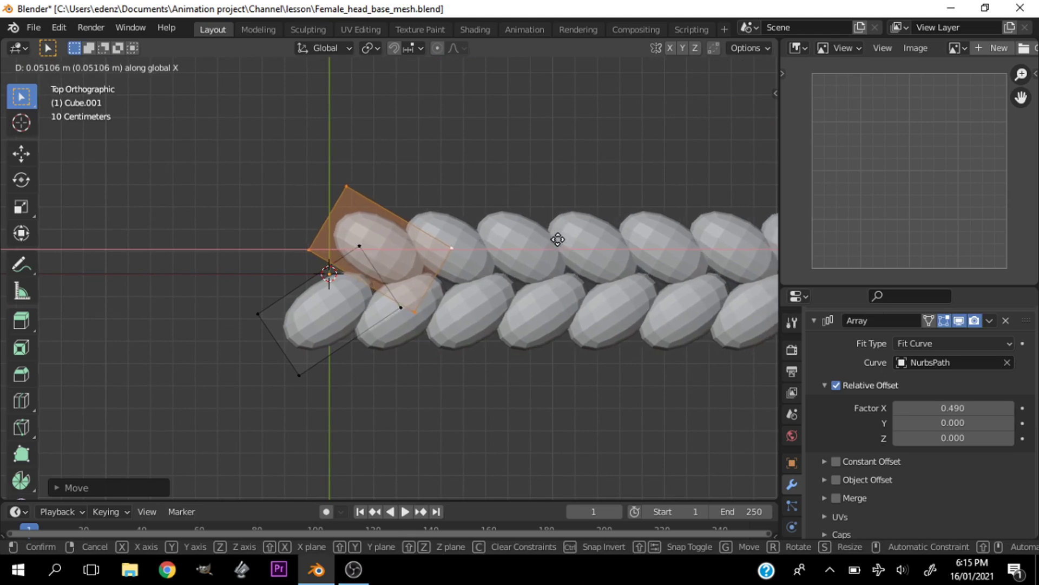
left_click(558, 239)
mouse_move(953, 408)
left_mouse_down()
mouse_move(942, 407)
mouse_move(953, 408)
left_mouse_up()
key("g")
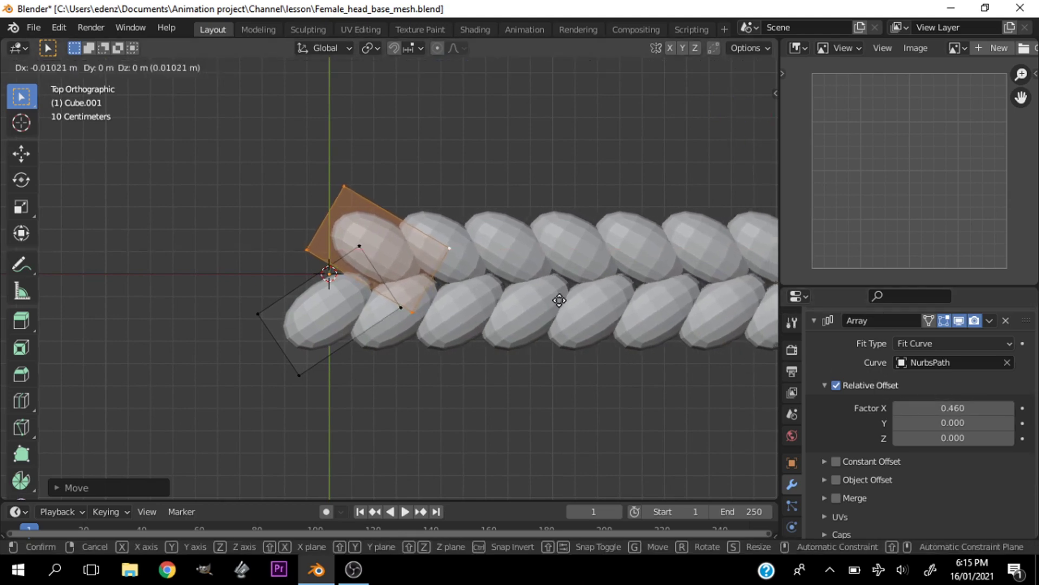
left_click(554, 301)
Return to Object Mode and pan along the braid to inspect it.
key("Tab")
scroll(520, 307, "down", 5)
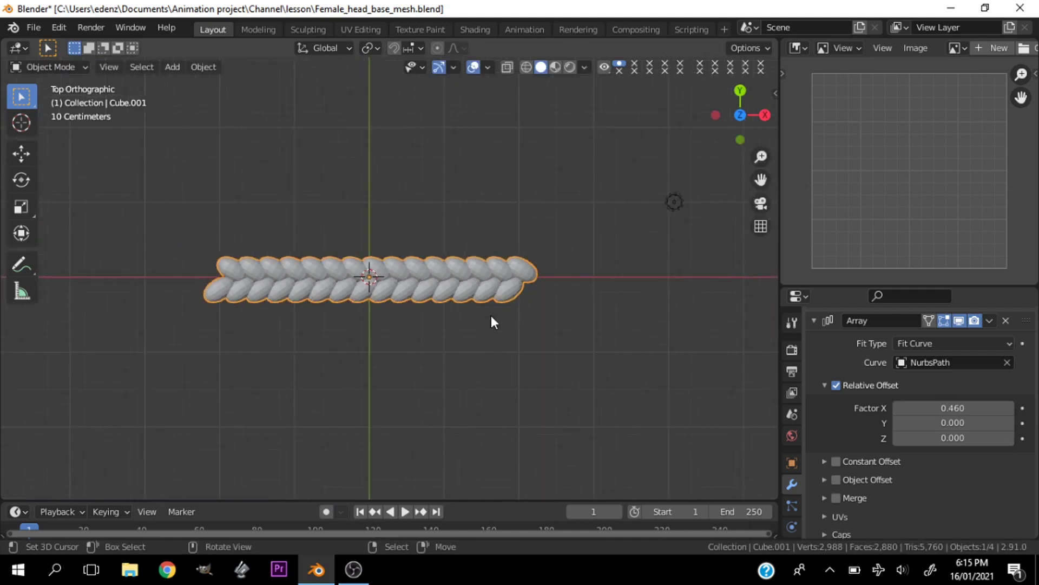
scroll(480, 300, "up", 5)
middle_click_drag(453, 314, 571, 320, "shift")
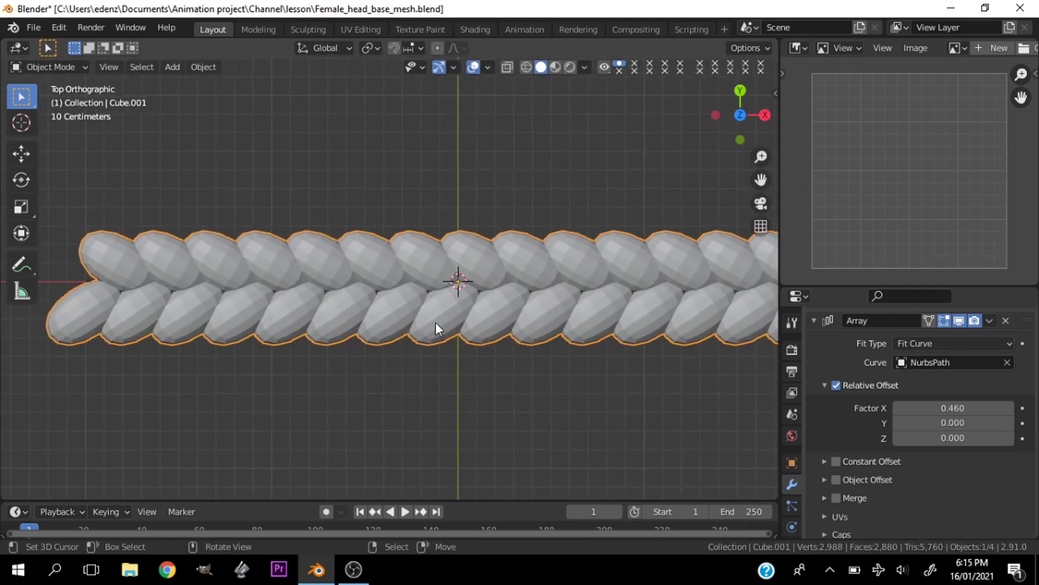
scroll(522, 289, "down", 3)
scroll(470, 307, "up", 2)
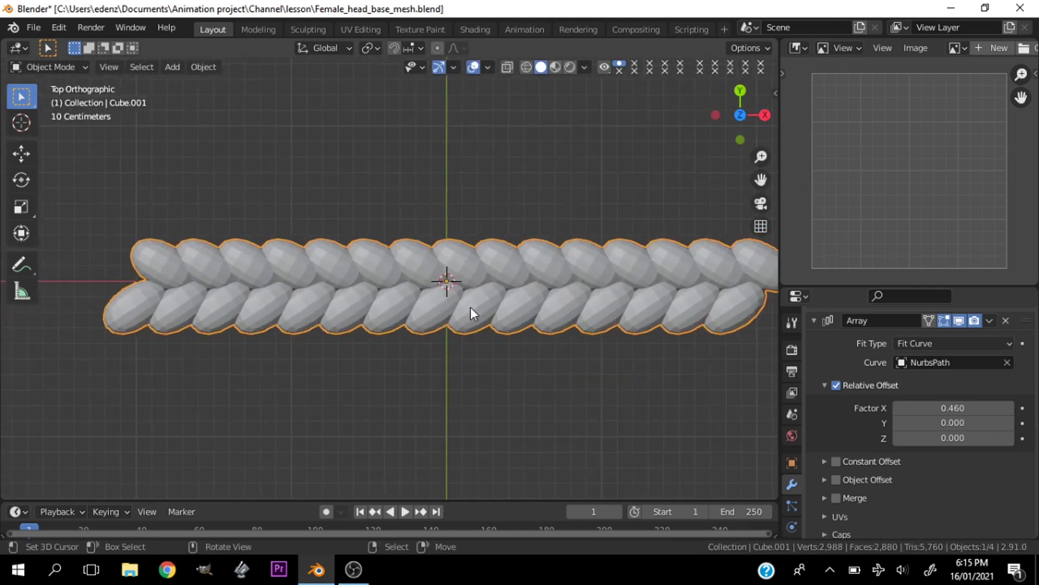
Apply level-2 subdivision to the links, then shift and rotate the base link.
key("ctrl+2")
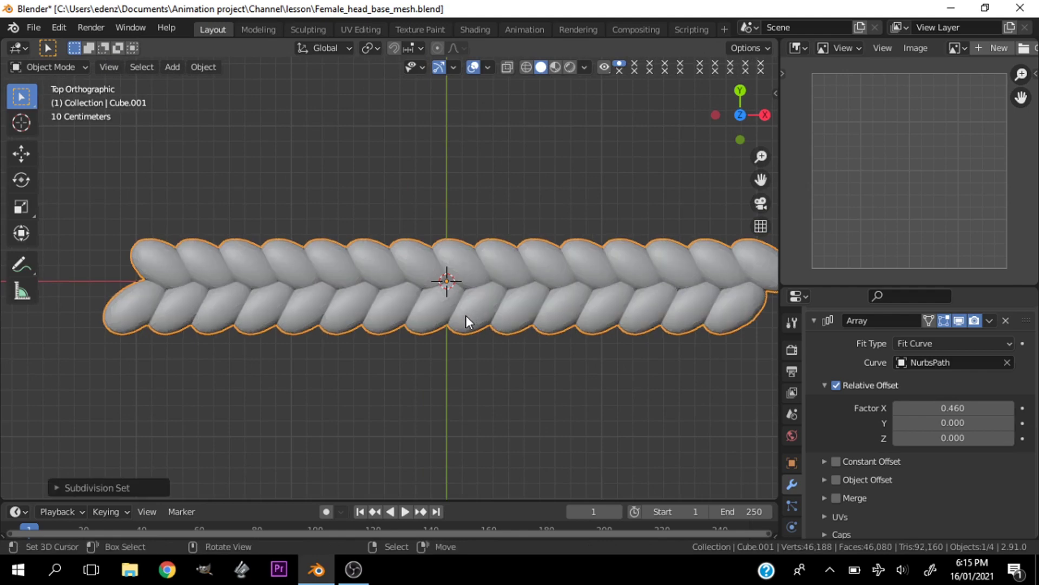
key("Tab")
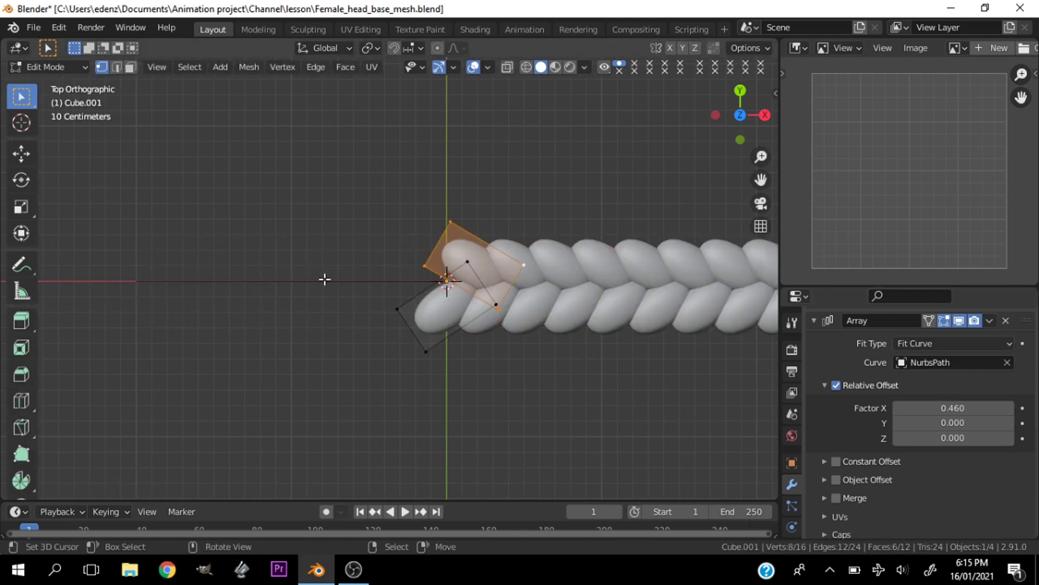
key("g")
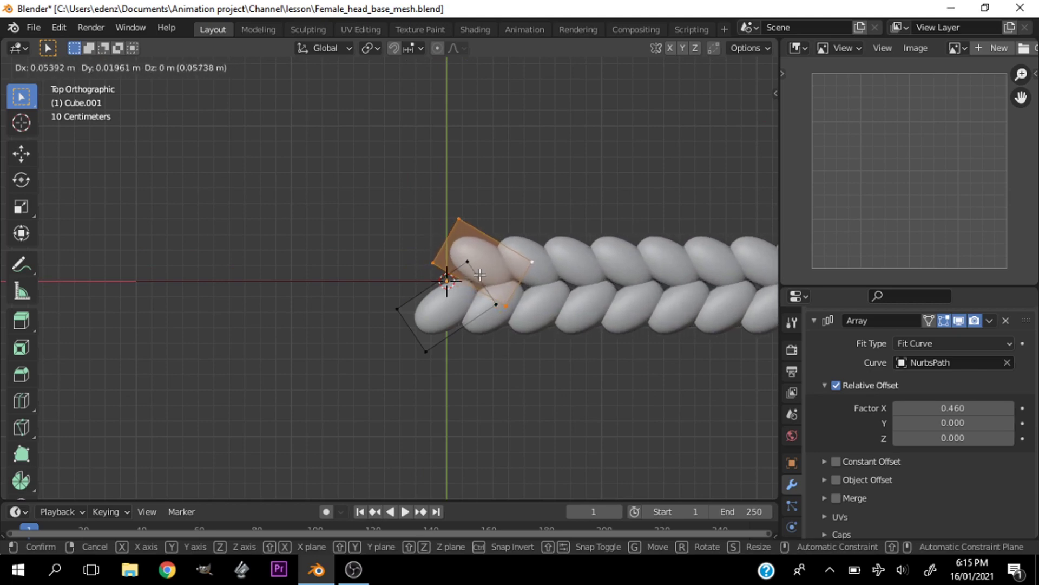
left_click(474, 277)
key("r")
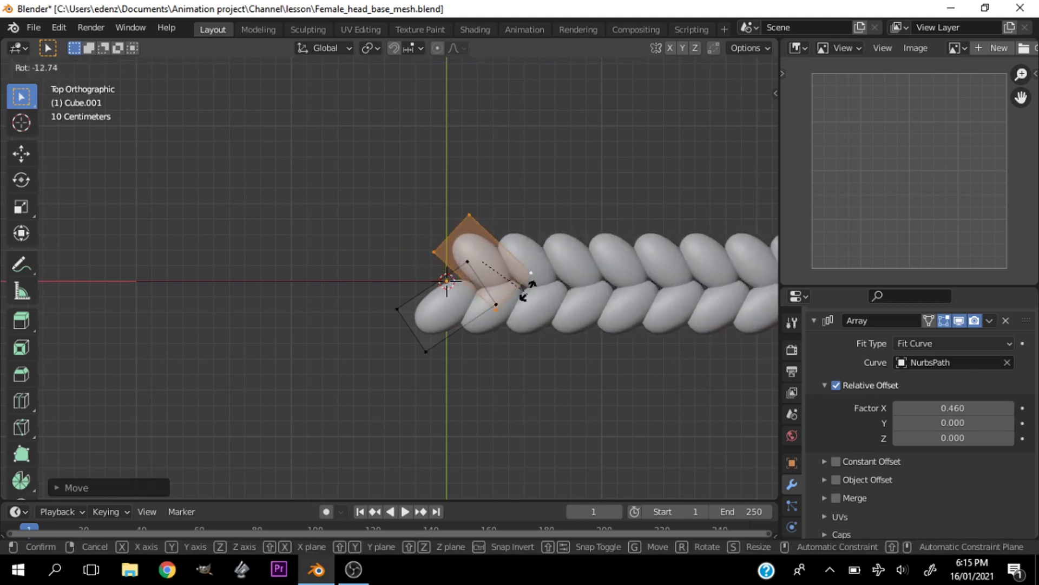
left_click(531, 286)
Set Array Factor X to 0.4, then raise it to 0.47.
double_click(953, 408)
type("0.4")
key("Return")
mouse_move(953, 407)
left_mouse_down()
mouse_move(983, 407)
mouse_move(969, 408)
left_mouse_up()
Shift the base link once more and orbit to a perspective view.
key("g")
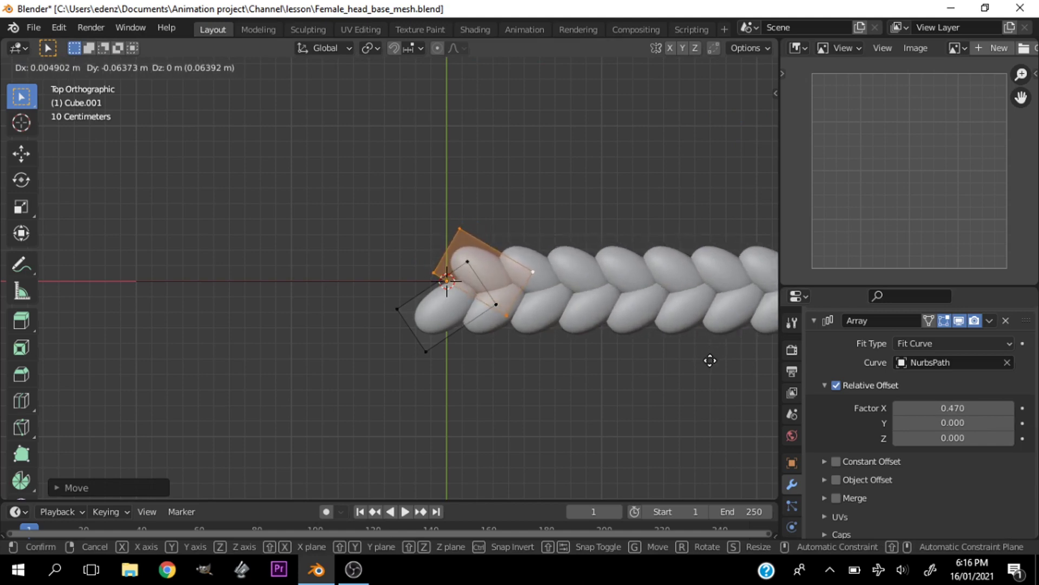
left_click(710, 360)
key("g")
right_click(540, 331)
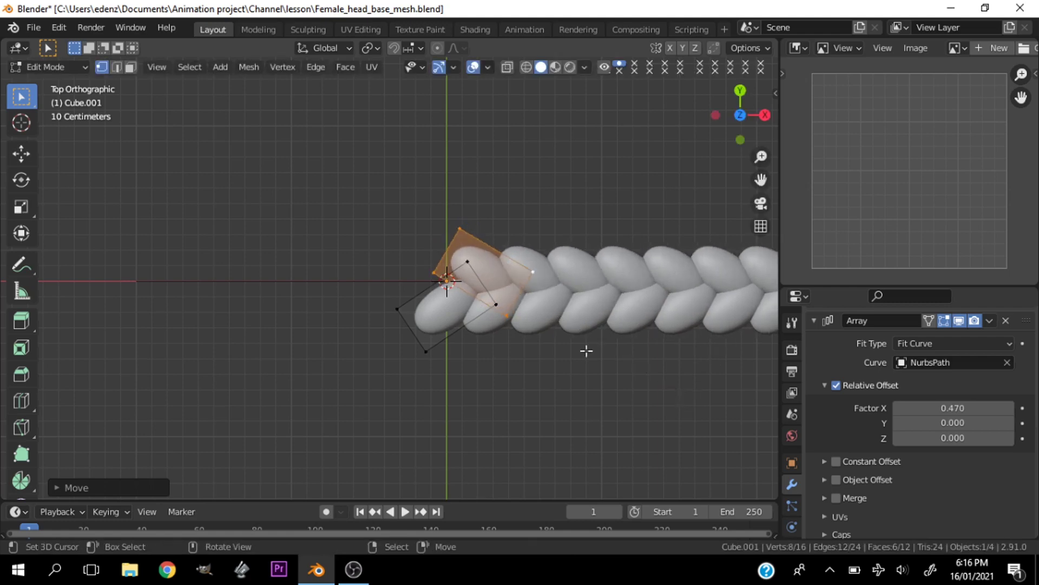
middle_click_drag(541, 331, 539, 359)
Return to Object Mode and orbit and zoom around the braid to inspect it.
key("Tab")
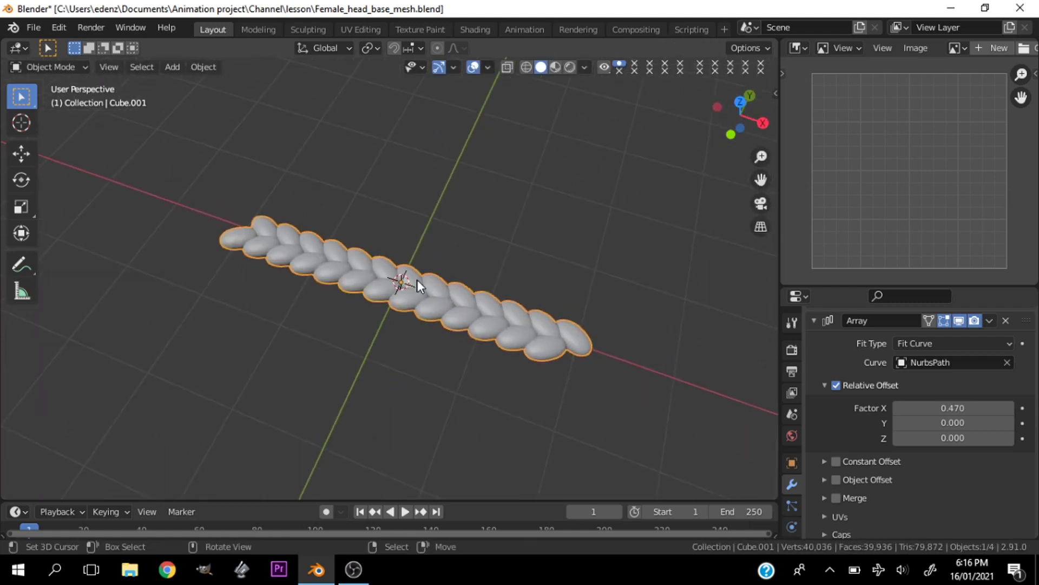
middle_click_drag(417, 288, 452, 272)
scroll(482, 284, "up", 3)
scroll(482, 283, "down", 4)
scroll(452, 273, "down", 1)
scroll(377, 281, "up", 6)
Scale the base link down to about 0.39 in Edit Mode, then go back to Object Mode.
key("Tab")
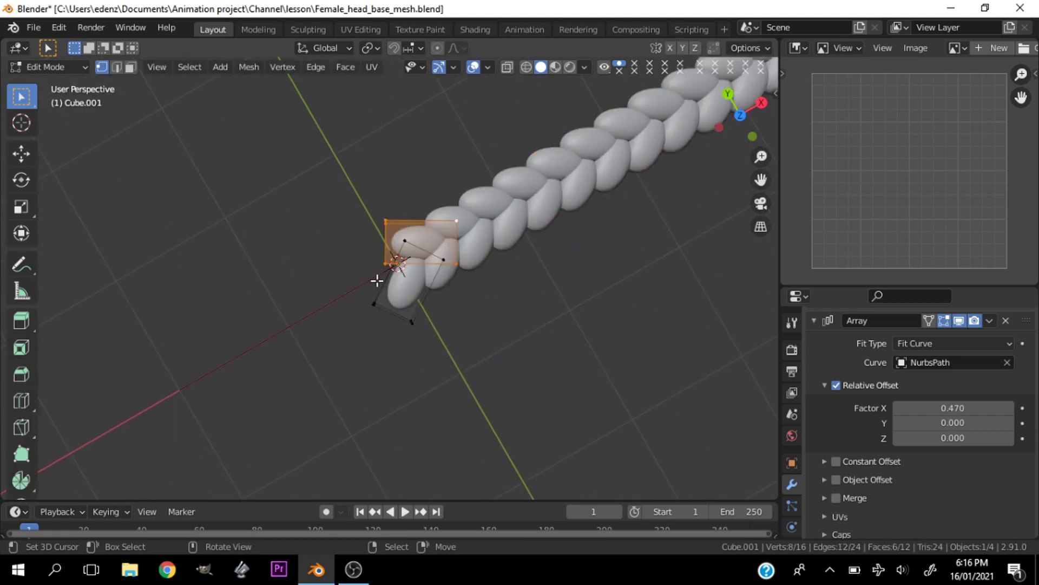
middle_click_drag(493, 221, 400, 288, "shift")
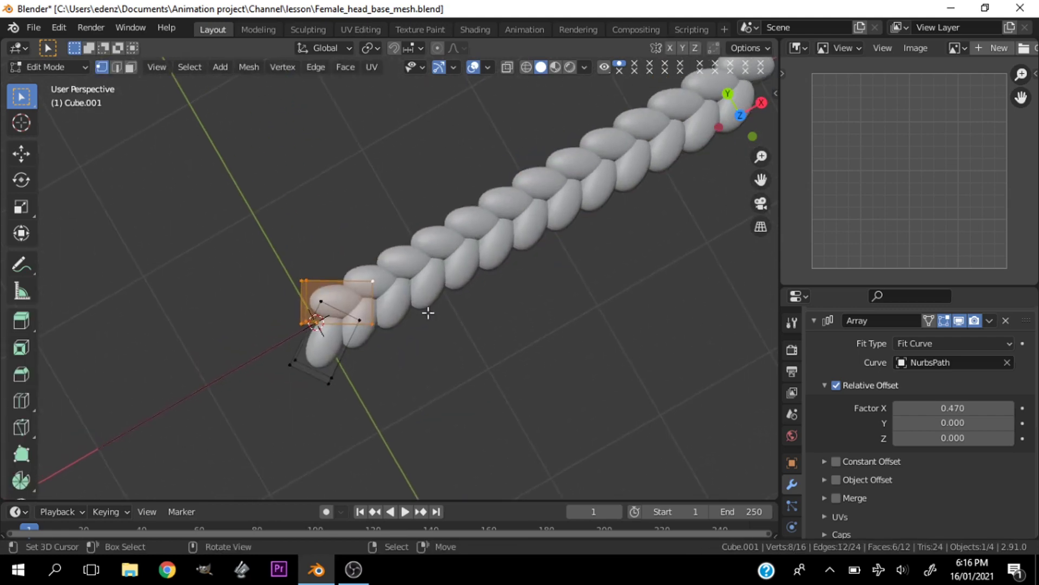
key("s")
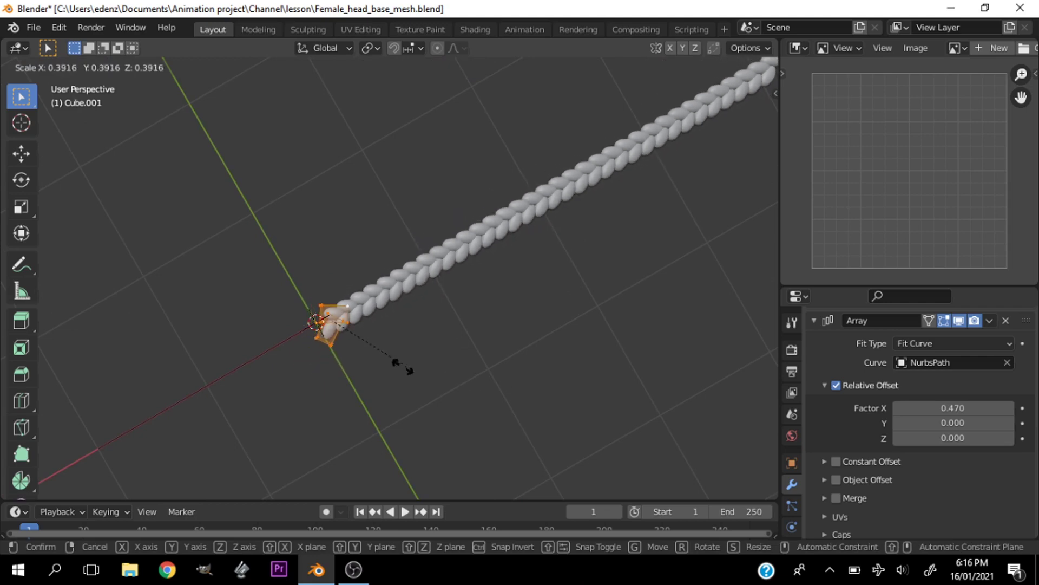
left_click(371, 365)
key("Tab")
scroll(372, 371, "up", 5)
middle_click_drag(372, 371, 470, 307, "shift")
middle_click_drag(225, 378, 301, 309, "shift")
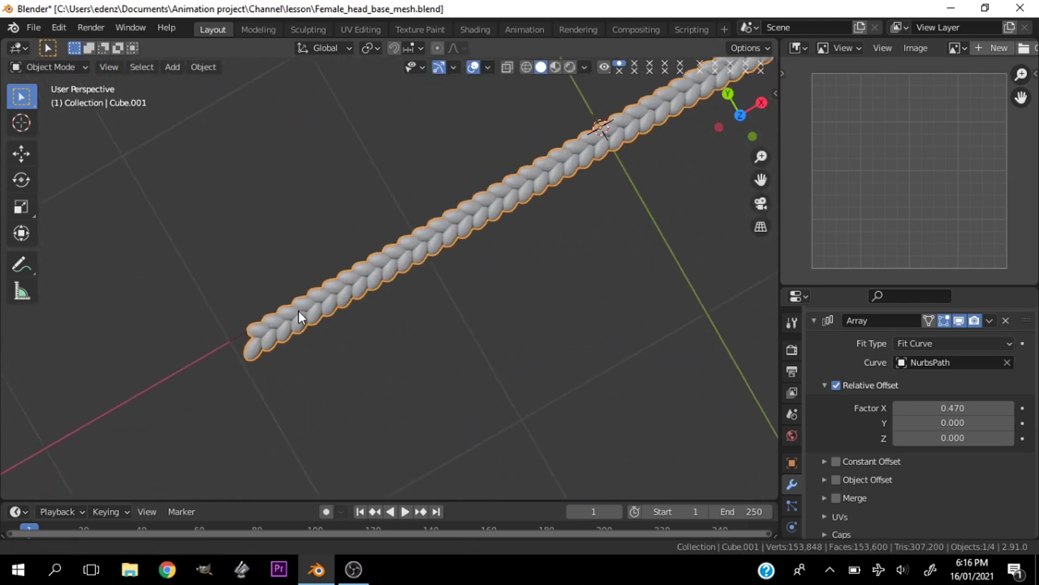
scroll(974, 412, "up", 8)
mouse_move(354, 278)
middle_mouse_down("shift")
mouse_move(353, 292)
mouse_move(365, 295)
middle_mouse_up("shift")
Select the NurbsPath and switch to the top orthographic view.
left_click(131, 417)
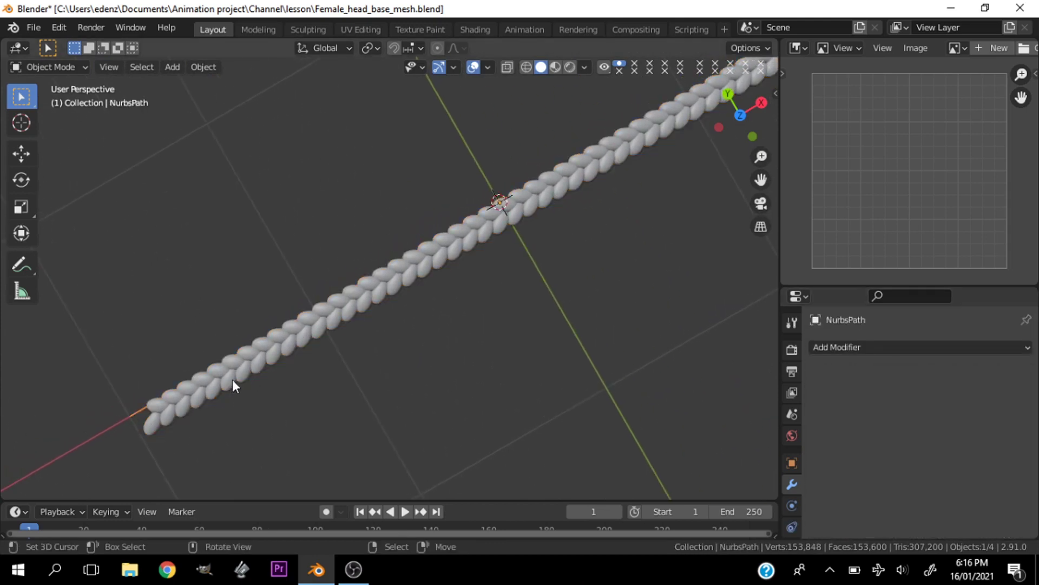
key("grave")
left_click(221, 312)
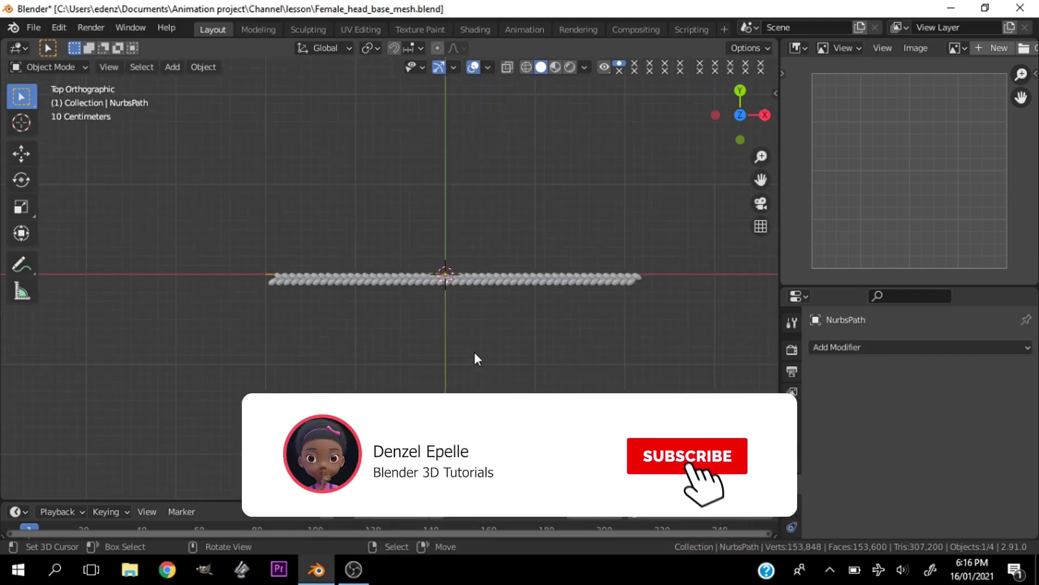
scroll(587, 294, "up", 5)
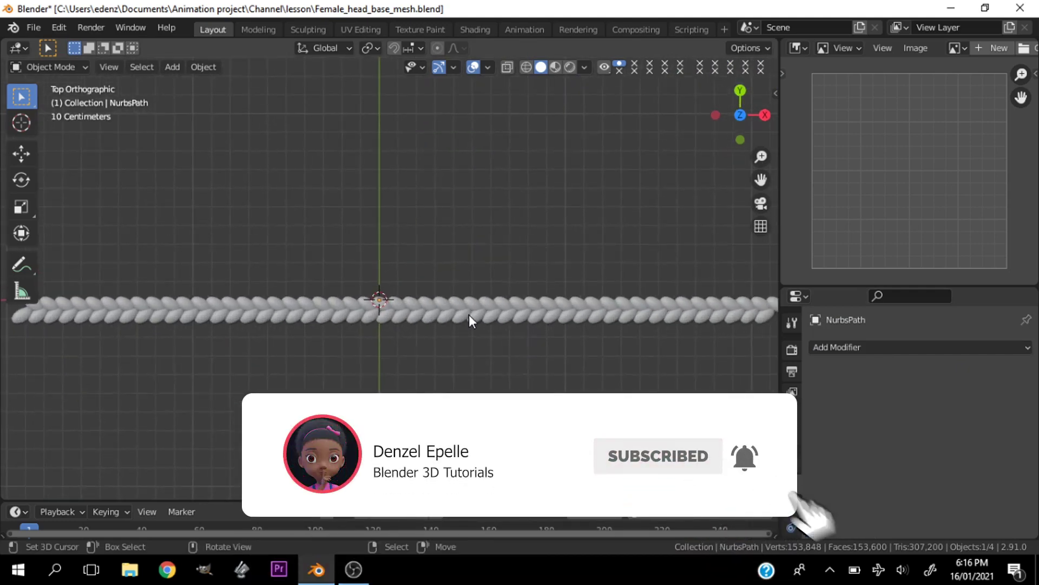
scroll(596, 347, "down", 4)
scroll(114, 314, "up", 5)
scroll(115, 313, "down", 3)
Select the path's right endpoint, extrude and cancel a new point, and move the endpoint.
key("Tab")
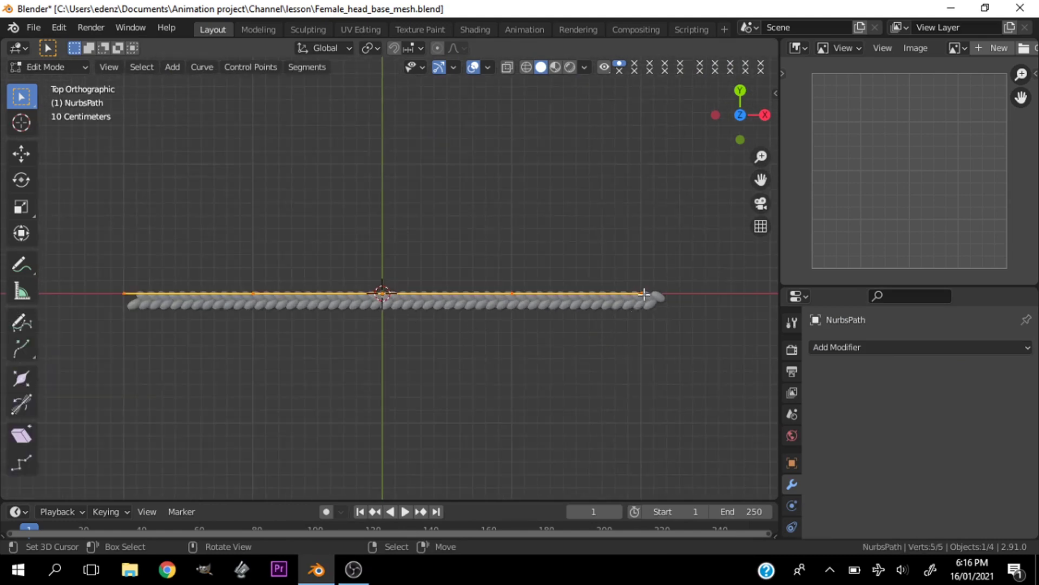
left_click(644, 293)
scroll(621, 311, "down", 1)
key("e")
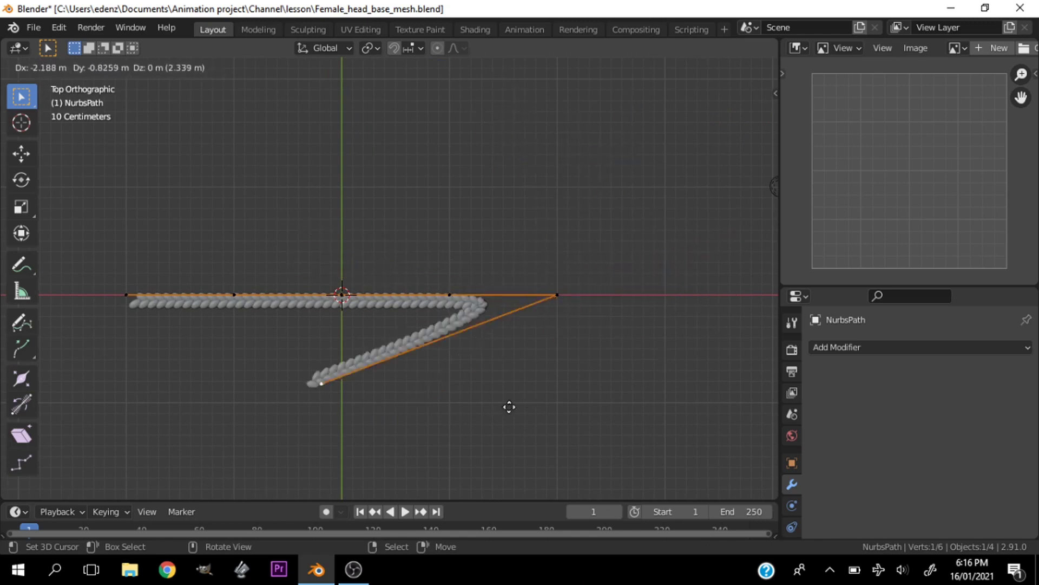
right_click(586, 232)
scroll(460, 295, "down", 3)
scroll(460, 296, "up", 2)
key("Tab")
key("Tab")
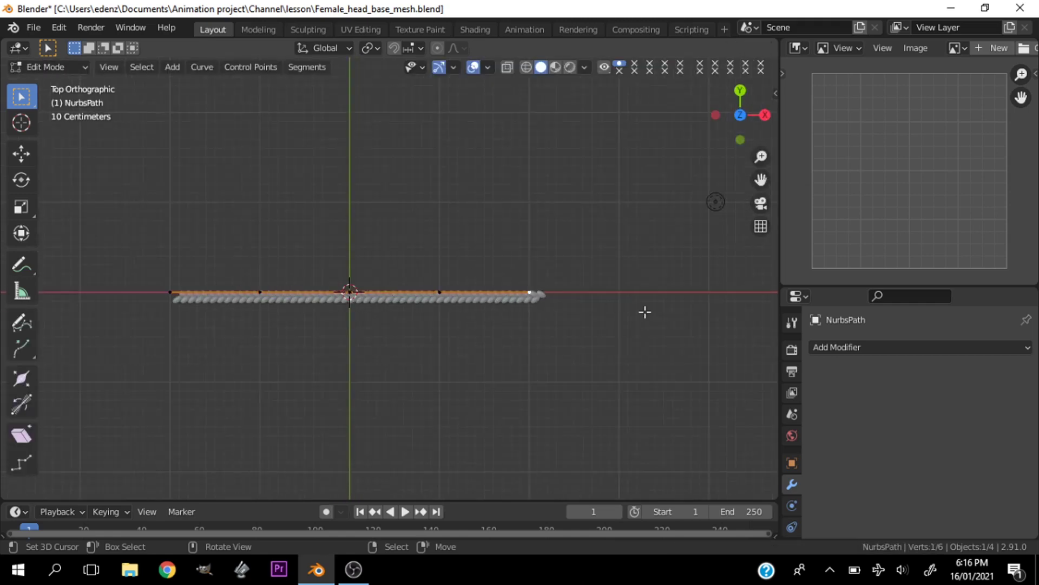
key("g")
left_click(594, 283)
Delete the extra control point from the NurbsPath.
key("x")
left_click(594, 285)
key("Tab")
scroll(460, 298, "down", 2)
scroll(460, 298, "up", 1)
Unhide the head mesh and, in Front view, move Cube.001 and NurbsPath above the head.
key("alt+h")
key("grave")
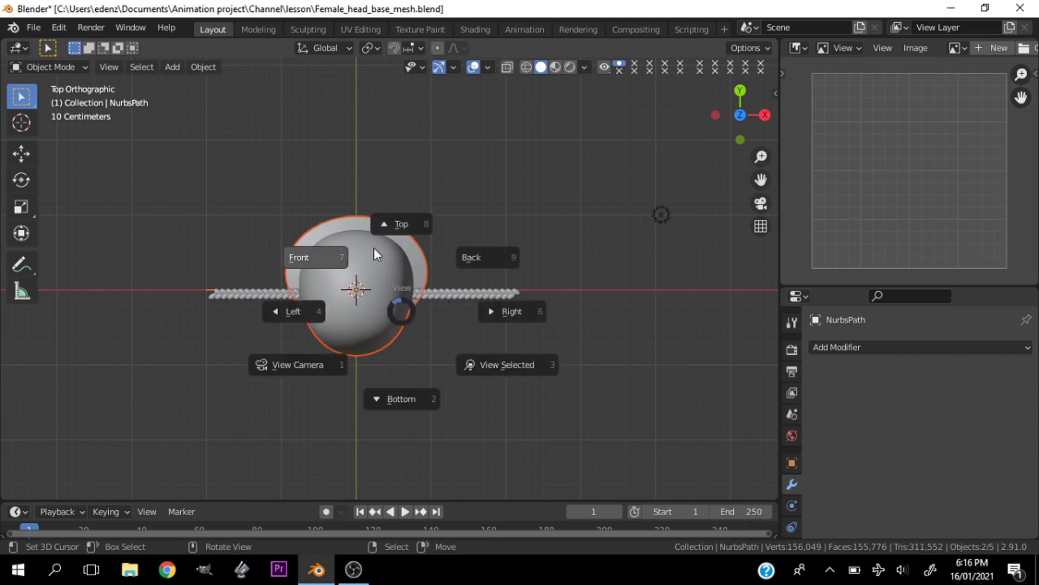
left_click(315, 258)
left_click(457, 284)
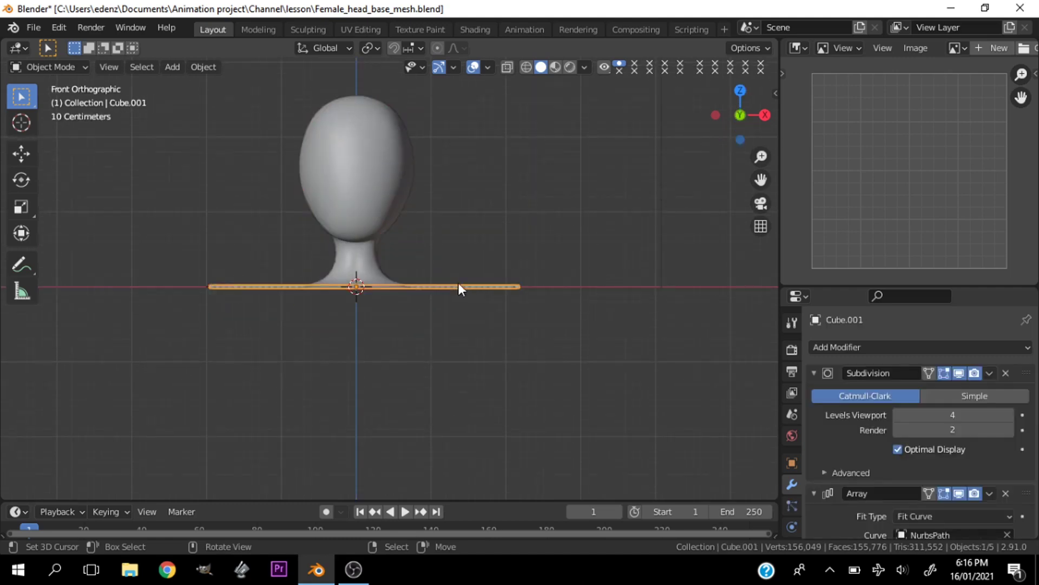
middle_click_drag(458, 282, 463, 329, "shift")
left_click(463, 324, "shift")
key("g")
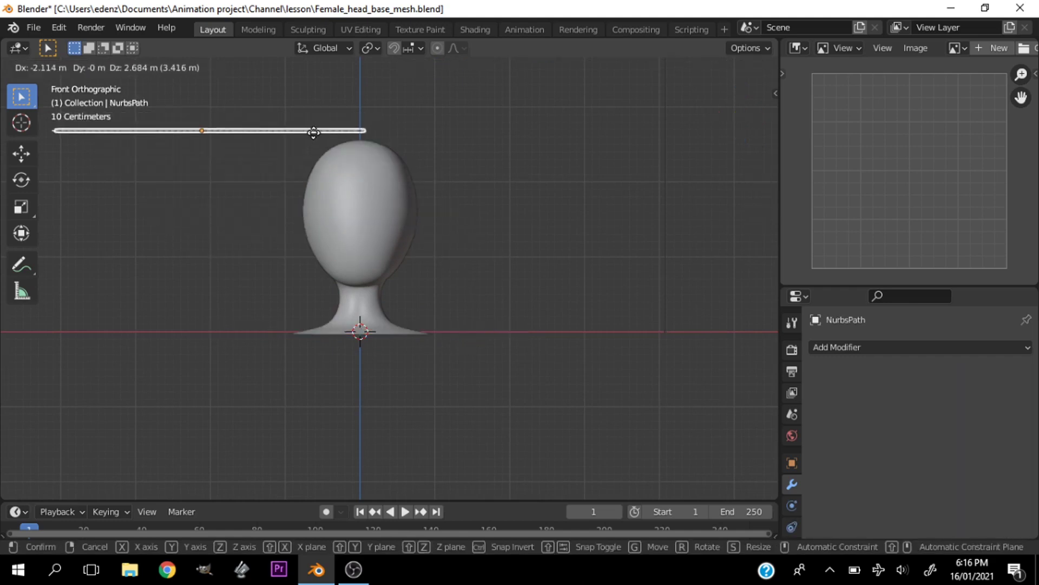
left_click(313, 138)
middle_click_drag(382, 193, 452, 241, "shift")
scroll(475, 219, "up", 3)
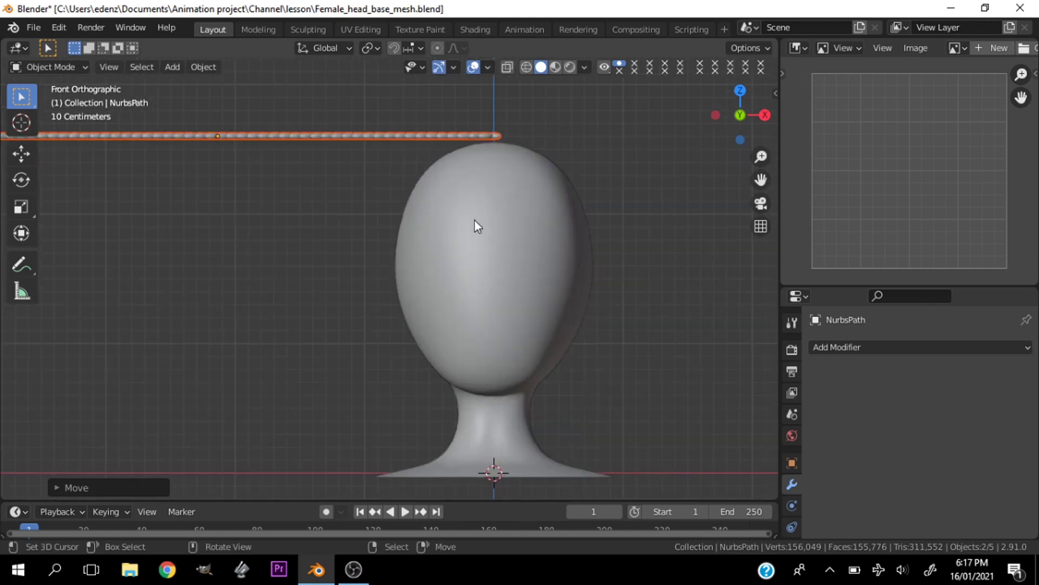
Reposition the path and braid again above the head and orbit to check.
key("g")
left_click(474, 222)
scroll(469, 226, "down", 4)
middle_click_drag(467, 227, 371, 278)
scroll(372, 278, "up", 6)
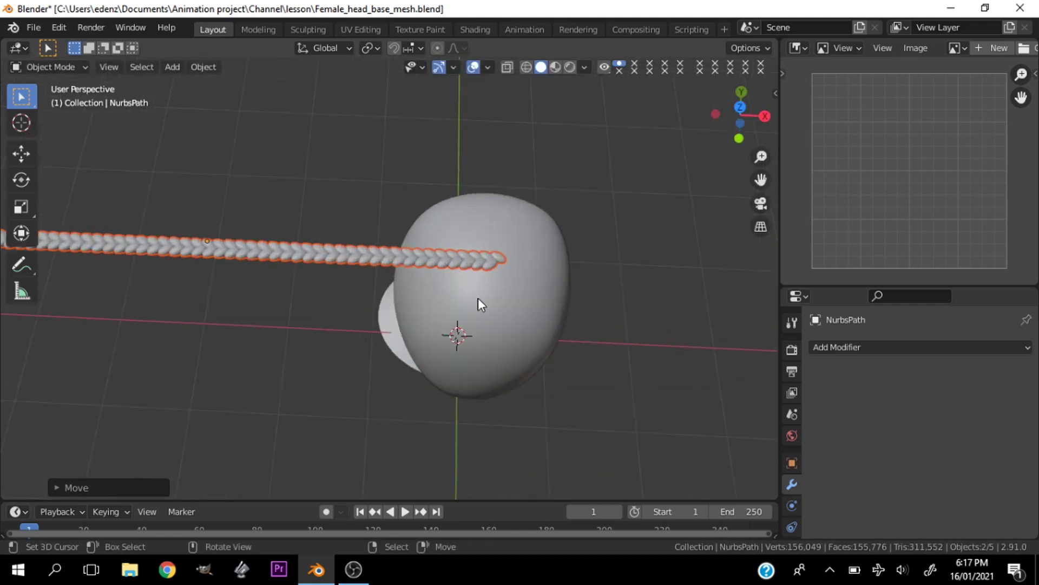
scroll(497, 342, "down", 2)
middle_click_drag(493, 303, 444, 279)
In Top view, shift the braid right, then begin an X-constrained move to centre it.
key("grave")
left_click(438, 215)
key("g")
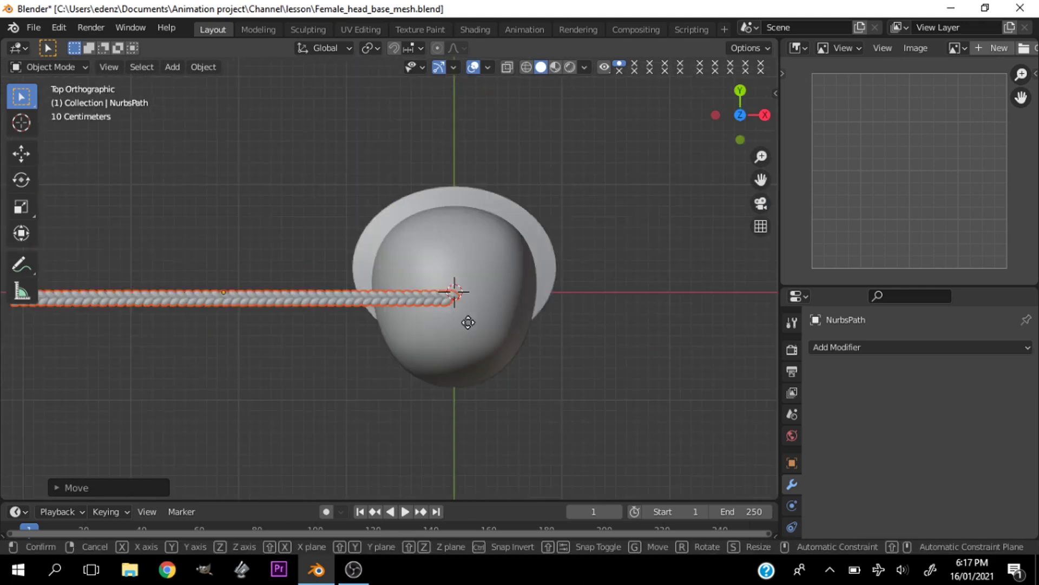
left_click(625, 321)
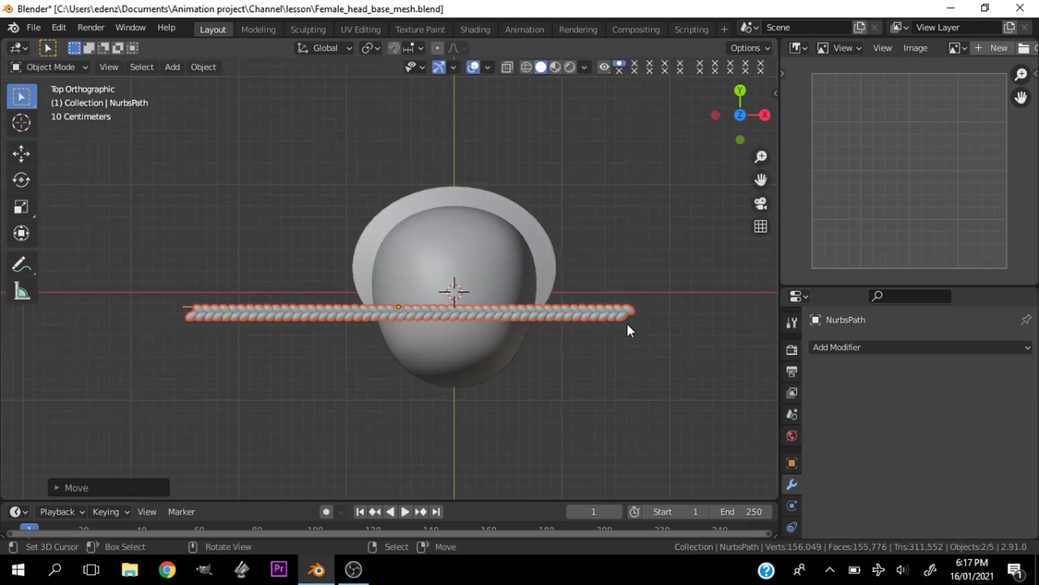
key("grave")
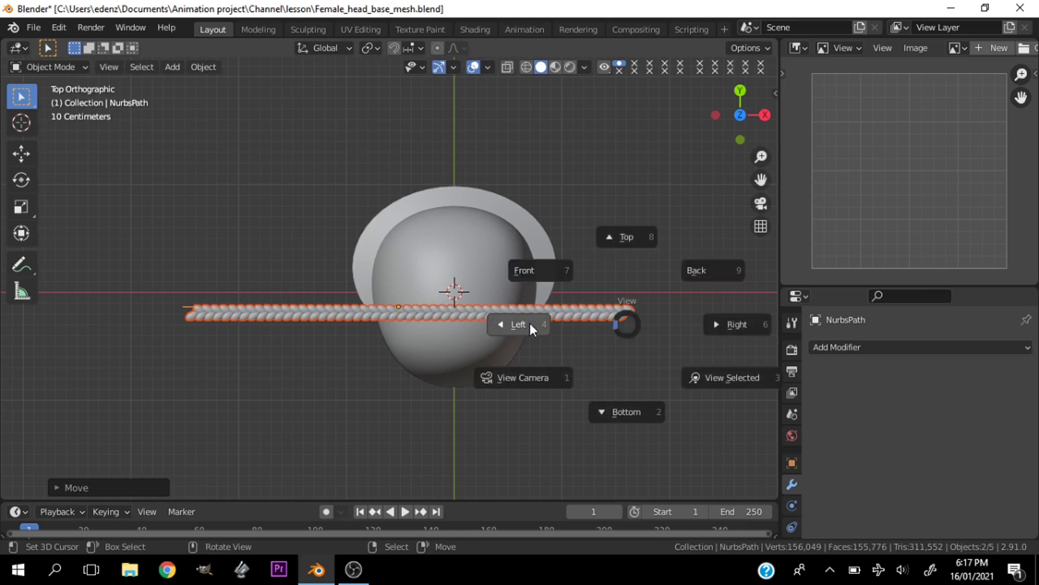
key("Escape")
key("g")
key("x")
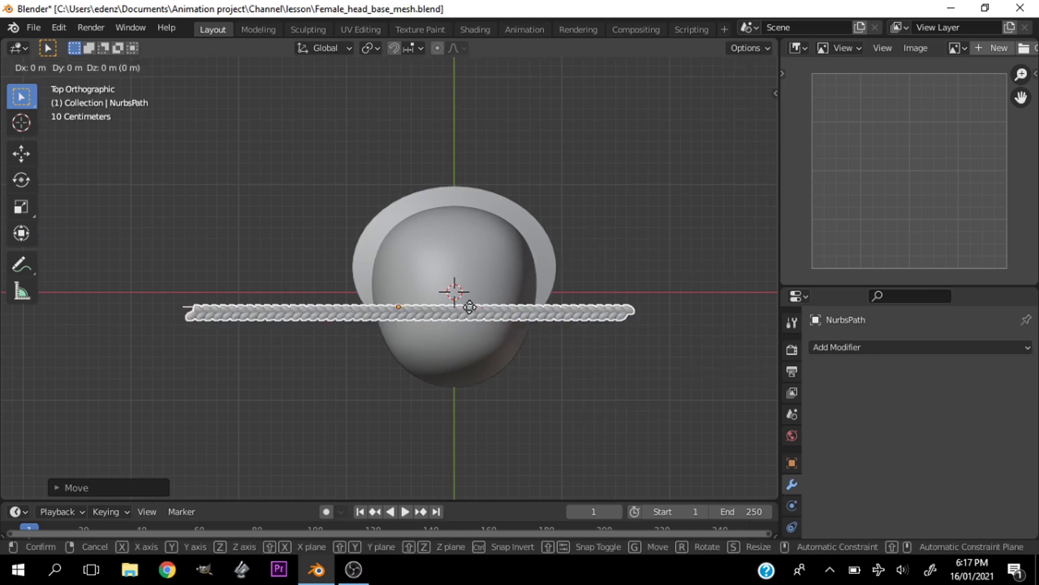
Confirm the braid centred across the head and open the path's control points in Front view.
left_click(513, 313)
key("Tab")
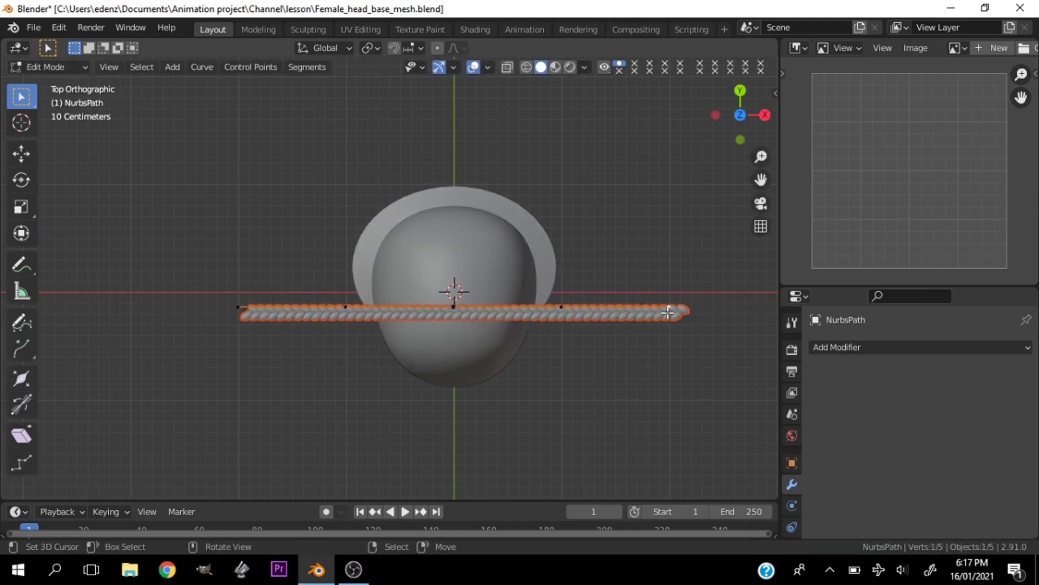
key("grave")
key("grave")
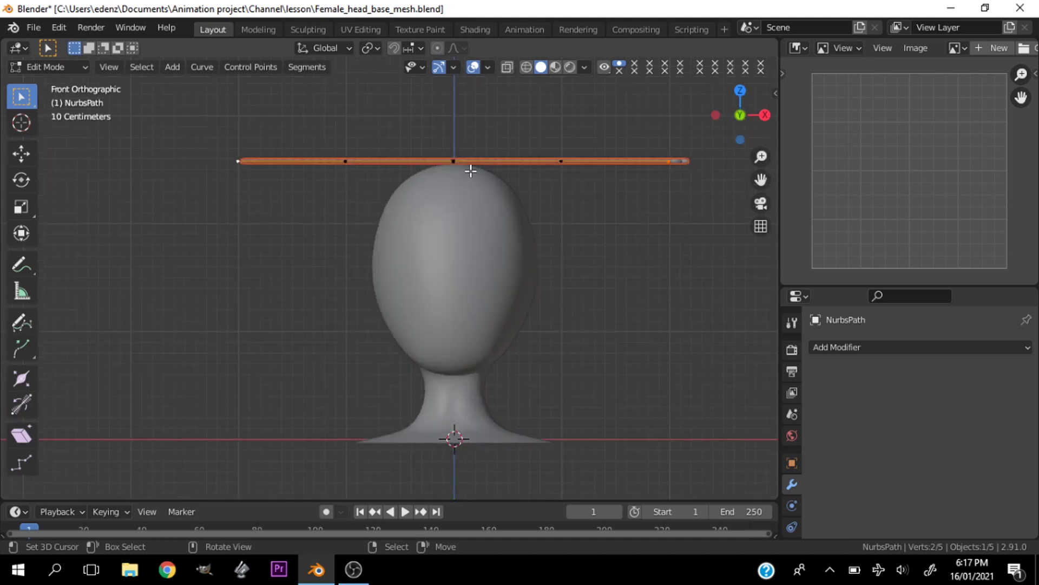
key("g")
key("z")
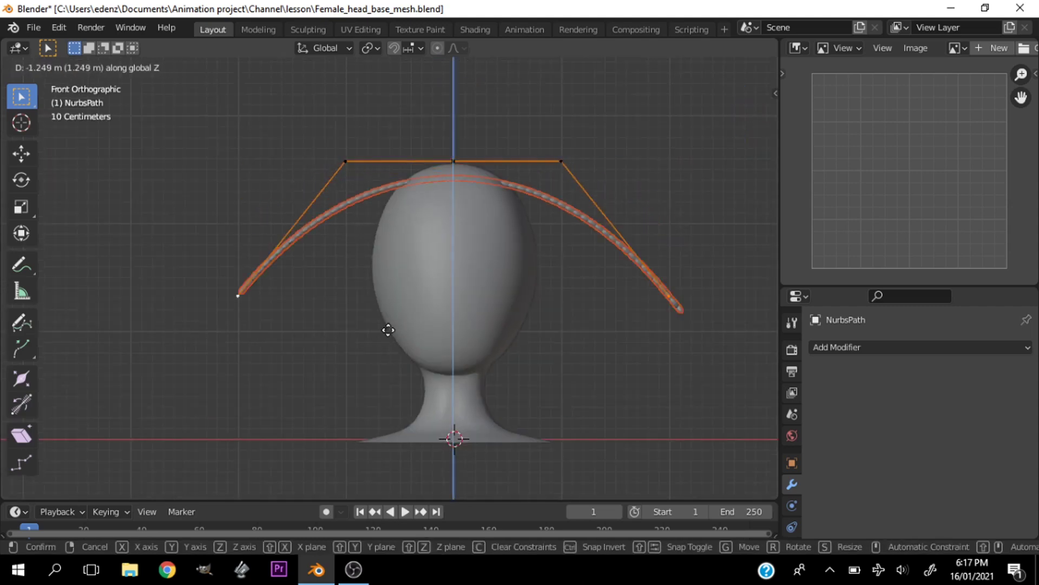
key("Escape")
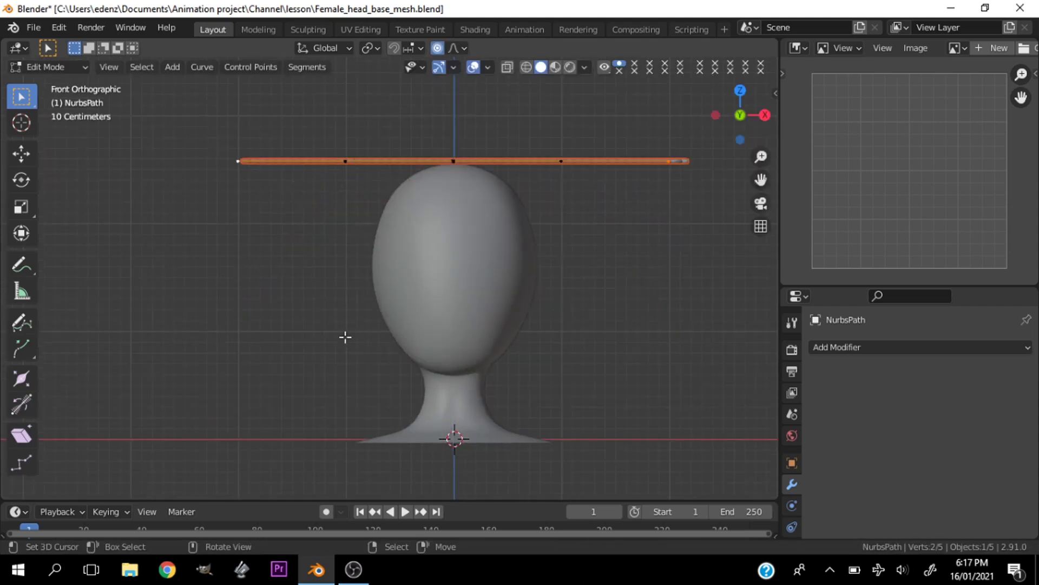
Bend the path ends down around the head with a proportional Z move, then raise them partway.
key("g")
key("z")
scroll(346, 378, "down", 4)
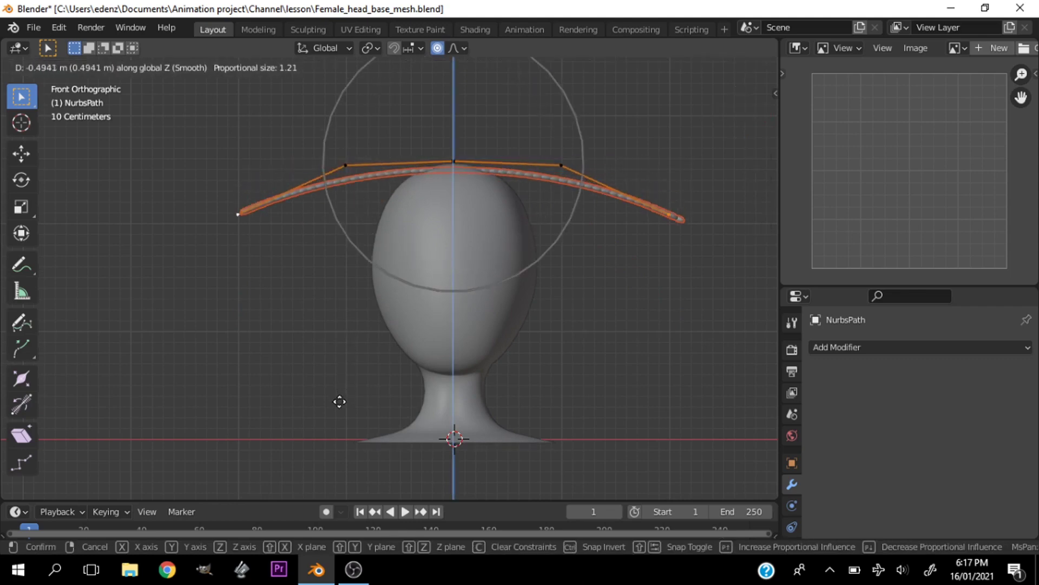
scroll(297, 132, "down", 1)
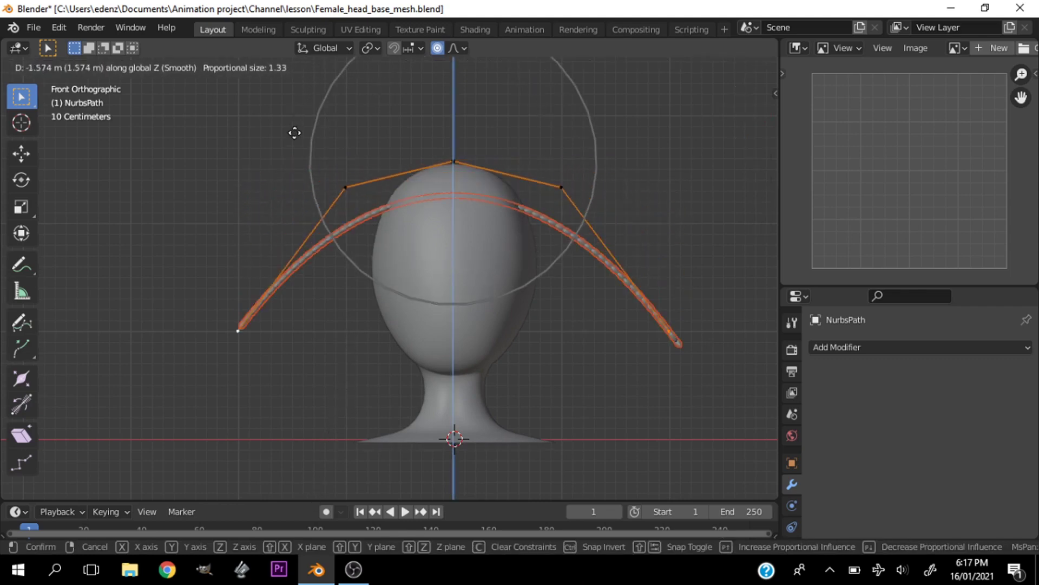
left_click(293, 164)
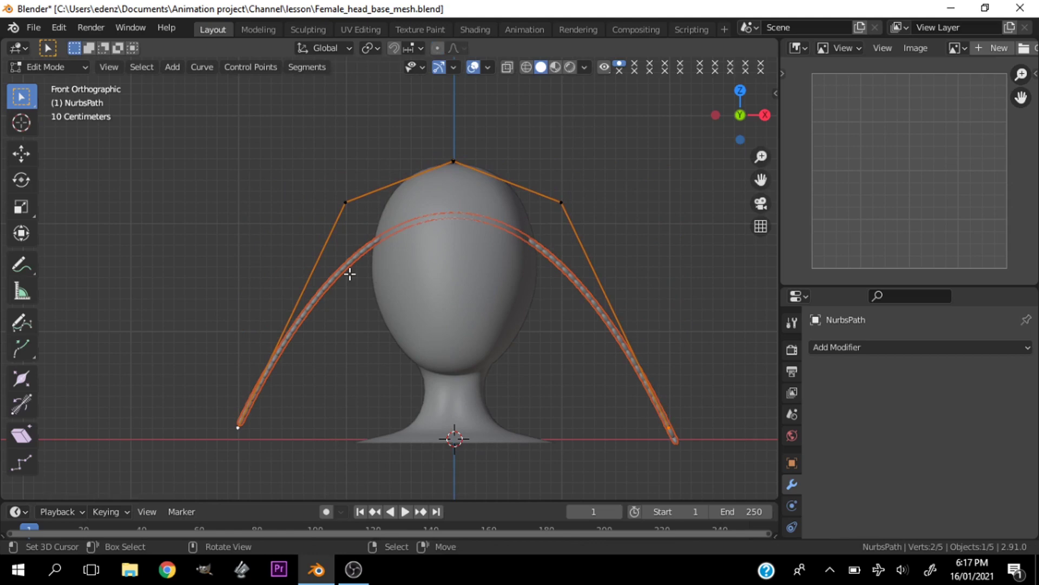
key("g")
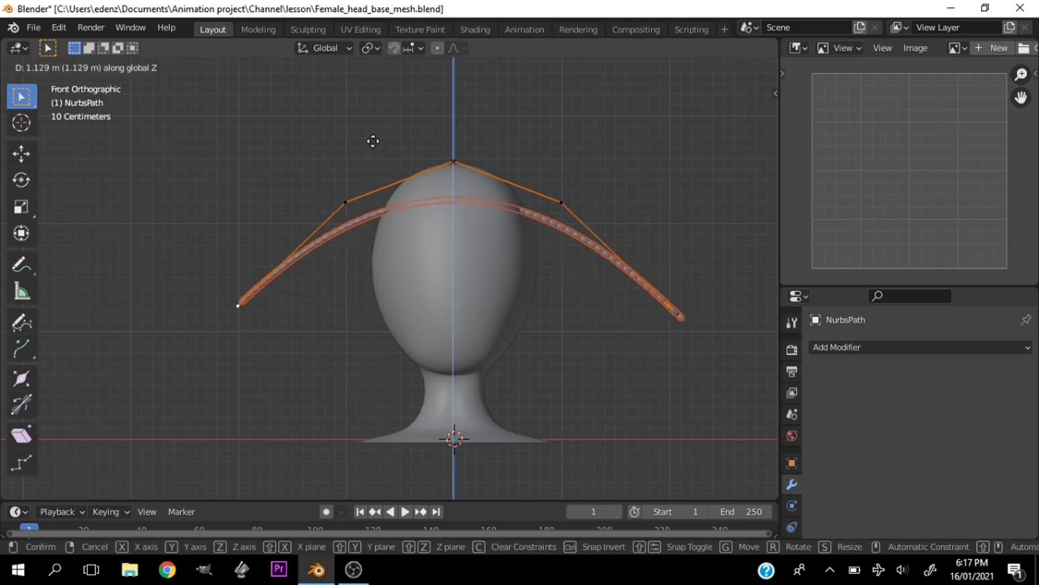
left_click(371, 141)
Scale the arch smaller and narrower, then raise the outer control points along Z.
key("s")
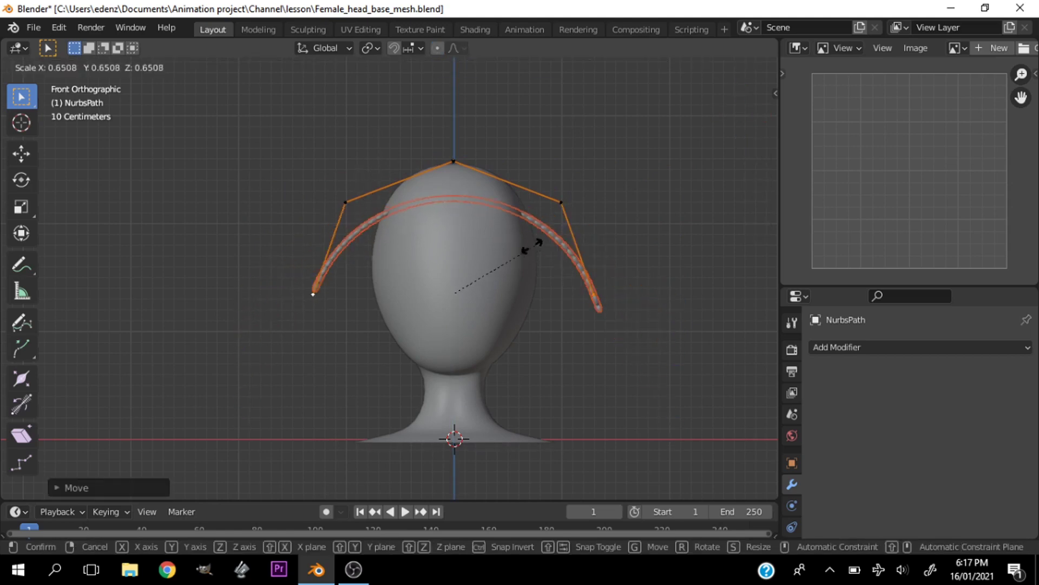
left_click(503, 245)
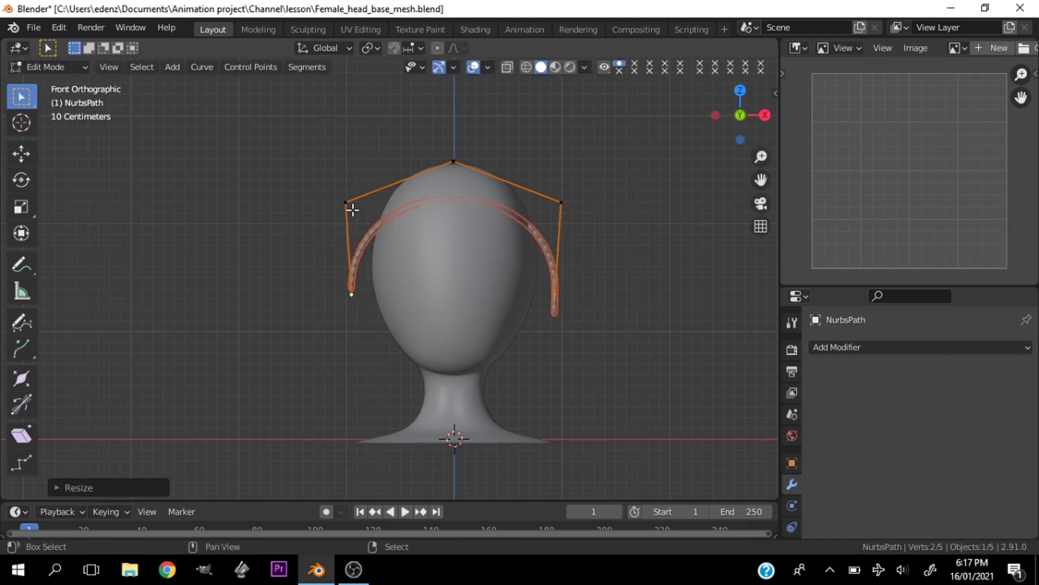
key("s")
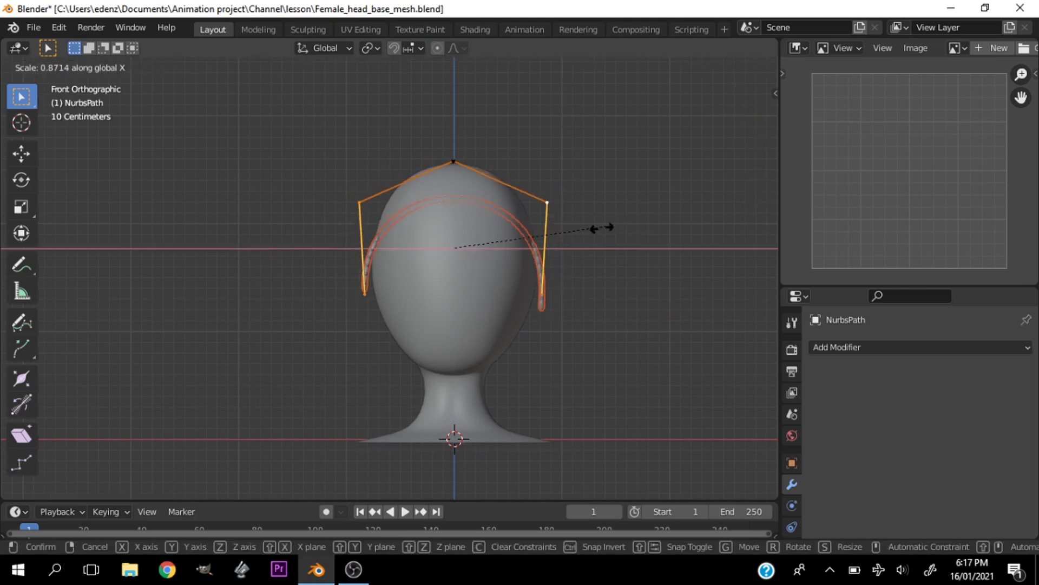
left_click(593, 227)
key("g")
key("z")
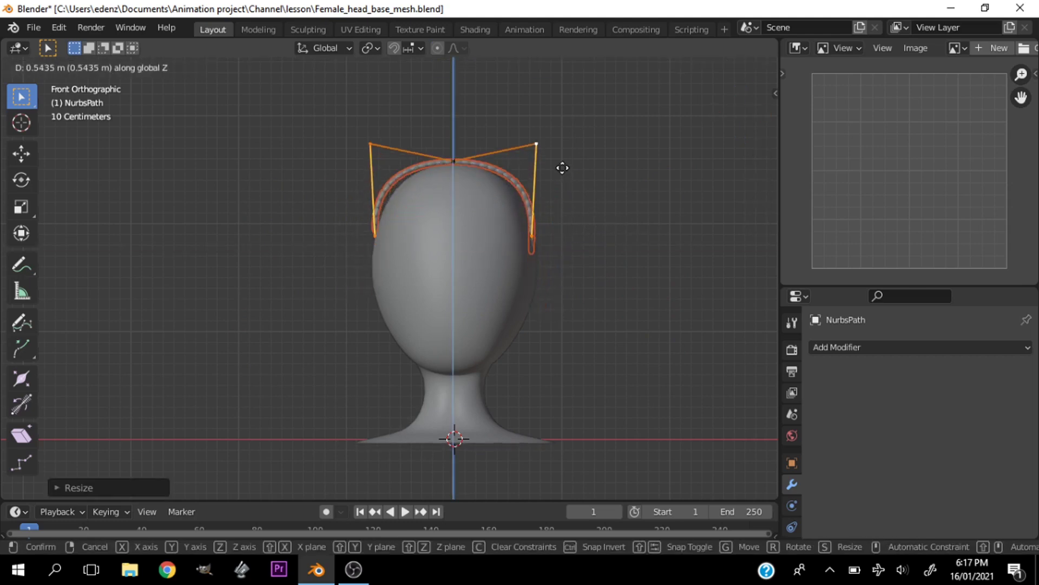
left_click(560, 171)
Raise the top control point and lower the end points so the arch hugs the head.
scroll(464, 150, "up", 2)
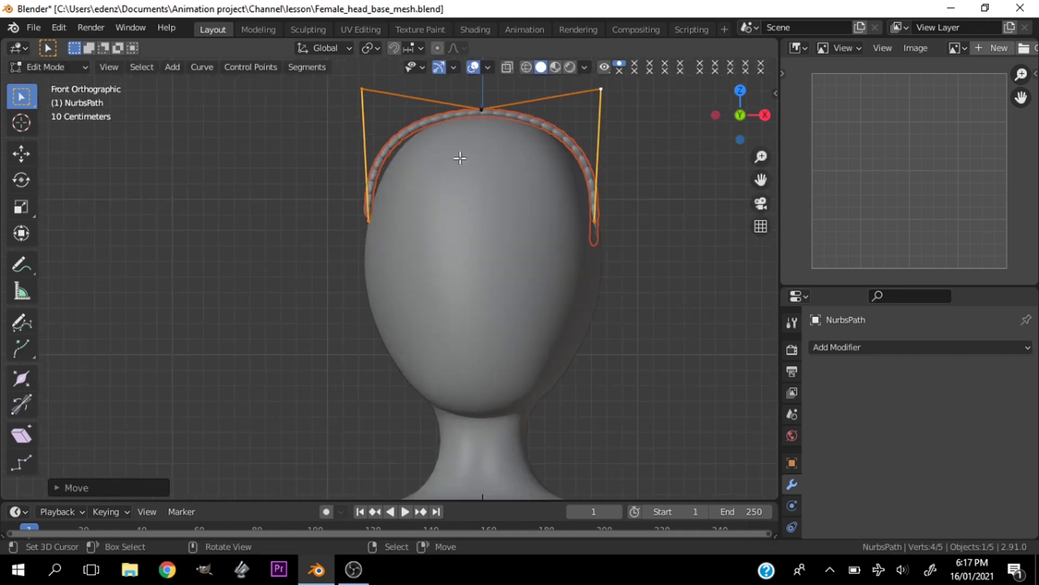
key("g")
key("z")
left_click(487, 75)
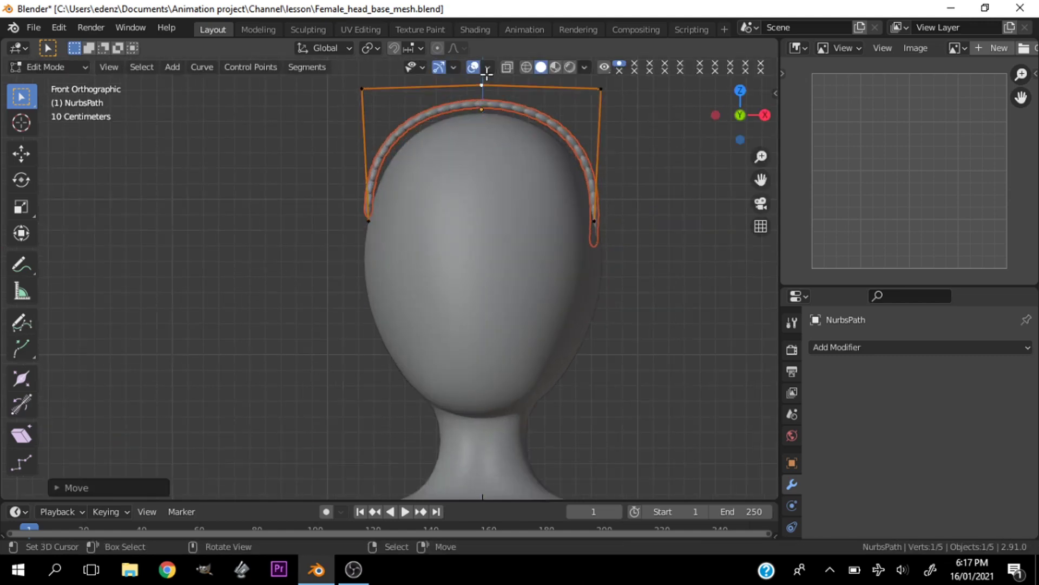
key("g")
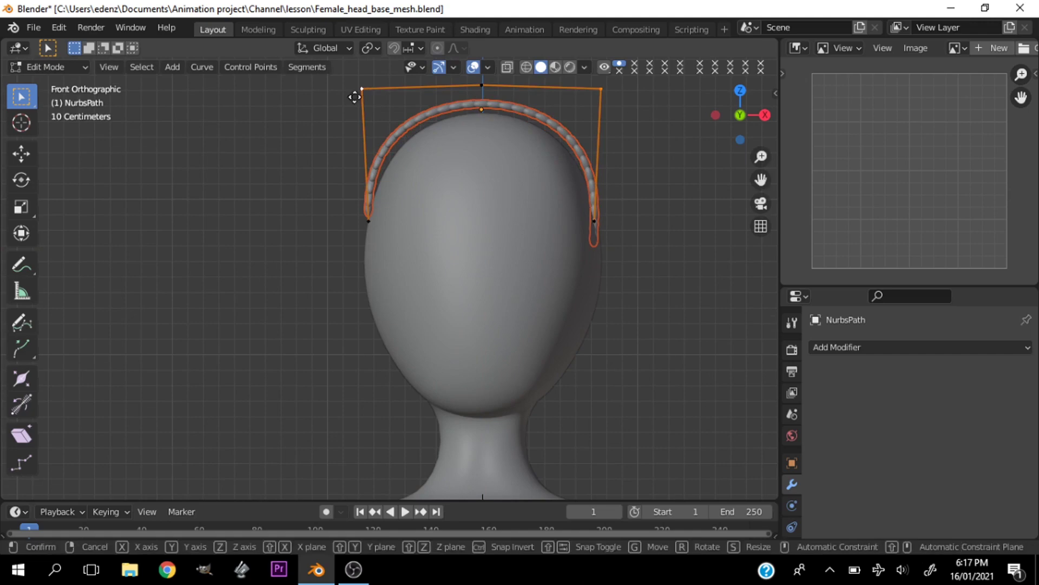
key("z")
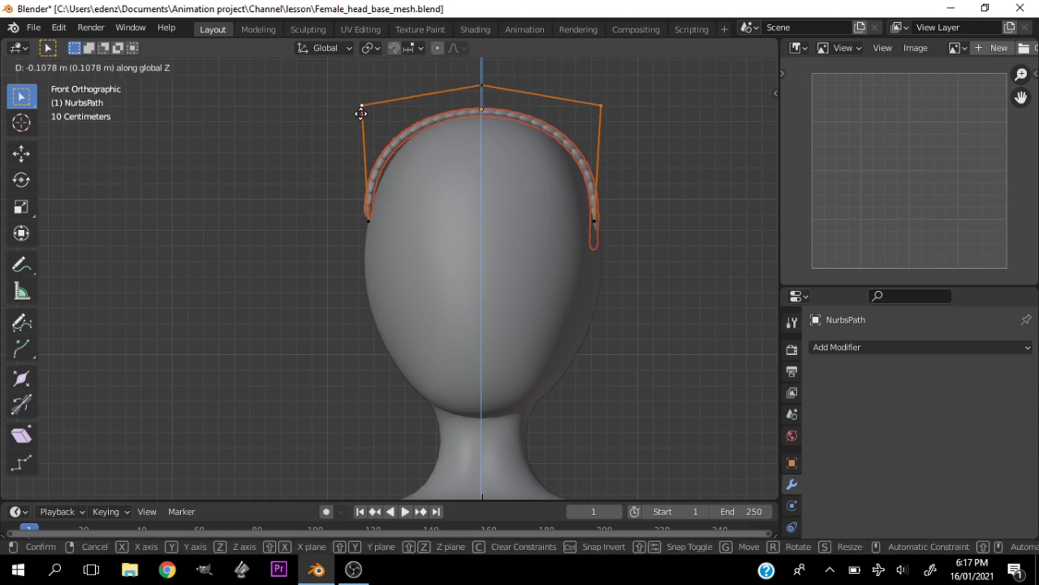
left_click(360, 120)
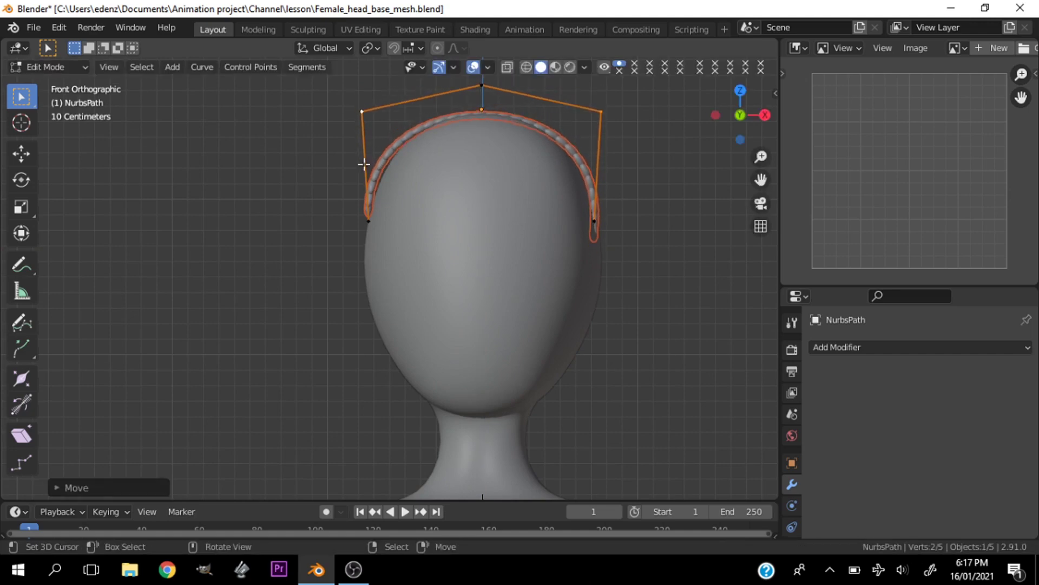
key("g")
left_click(375, 235)
middle_click_drag(375, 236, 459, 275)
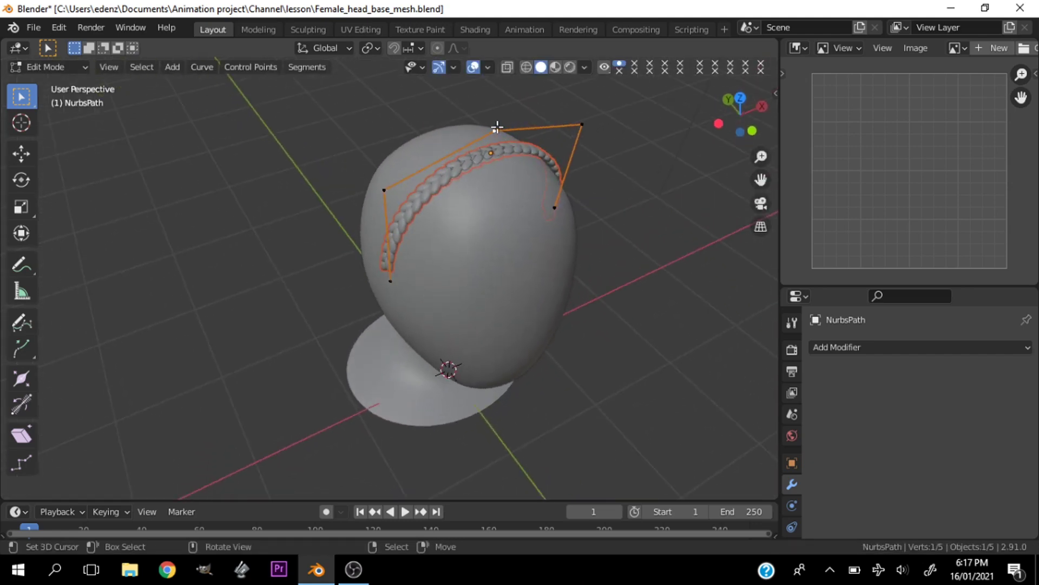
Nudge the top control point vertically, then deselect everything and orbit around the head.
key("g")
key("z")
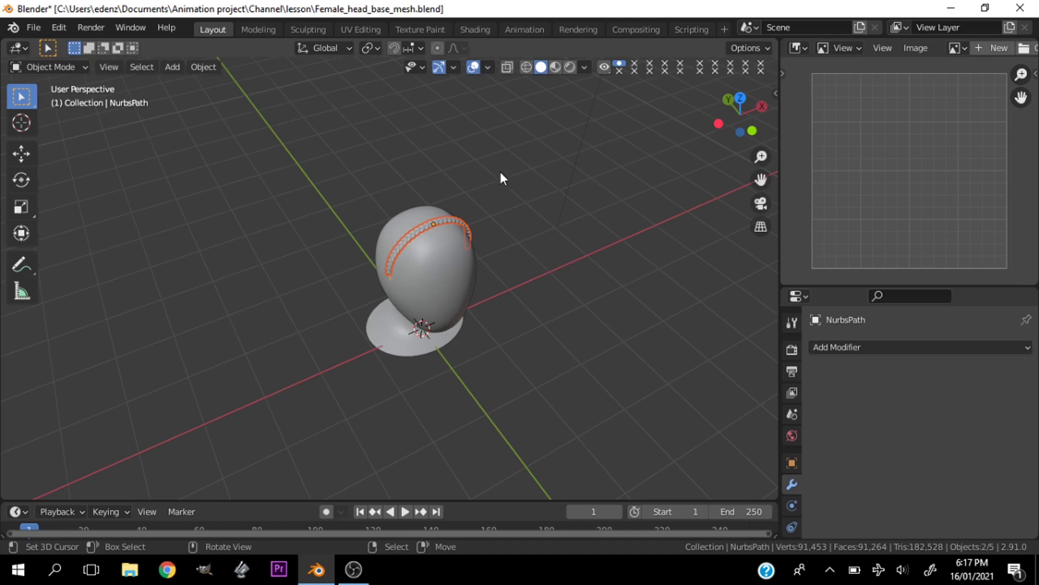
middle_click_drag(501, 171, 533, 267)
scroll(288, 251, "up", 5)
scroll(288, 251, "down", 8)
left_click(305, 255)
scroll(418, 234, "up", 4)
mouse_move(417, 234)
middle_mouse_down()
mouse_move(673, 265)
mouse_move(341, 264)
mouse_move(274, 311)
mouse_move(297, 237)
mouse_move(432, 220)
middle_mouse_up()
scroll(394, 259, "down", 4)
middle_click_drag(394, 265, 558, 250)
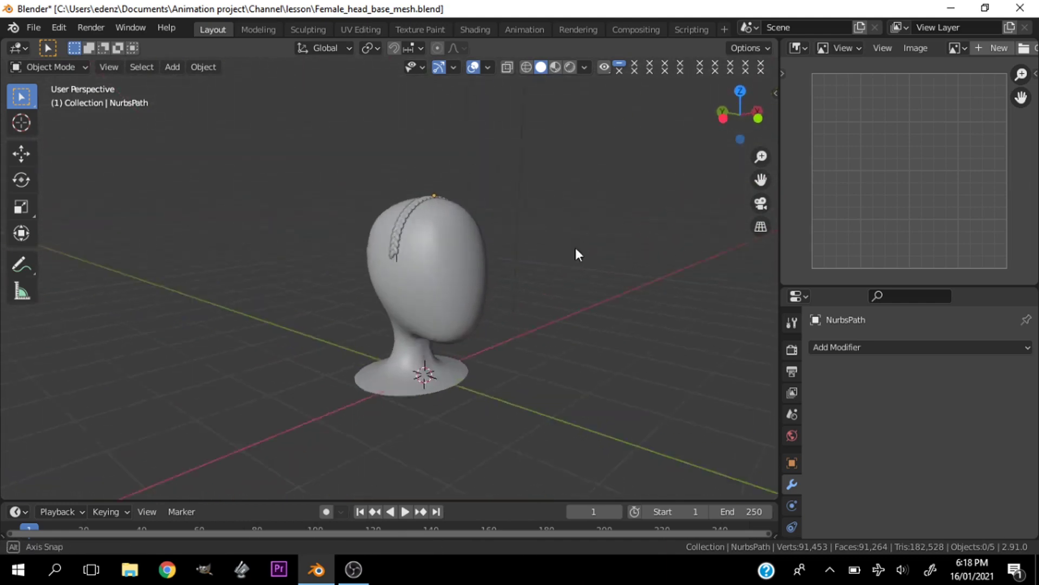
Briefly enter and leave Edit Mode on Cube.001, then open NurbsPath's control points for editing.
left_click(379, 249)
key("Tab")
middle_click_drag(379, 250, 389, 262)
scroll(389, 262, "up", 4)
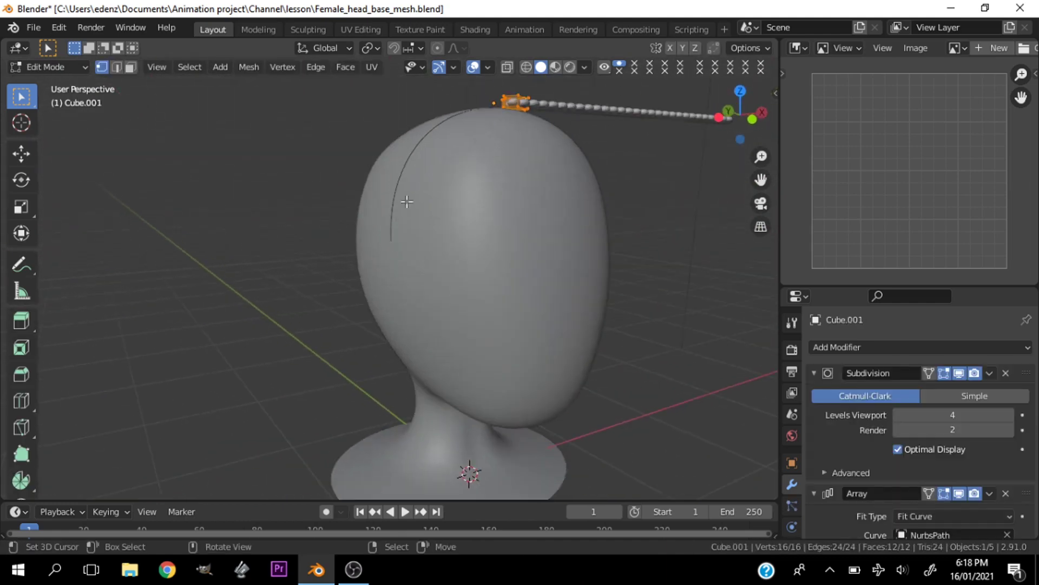
middle_click_drag(423, 190, 371, 249)
scroll(371, 249, "down", 3)
key("Tab")
left_click(377, 241)
key("Tab")
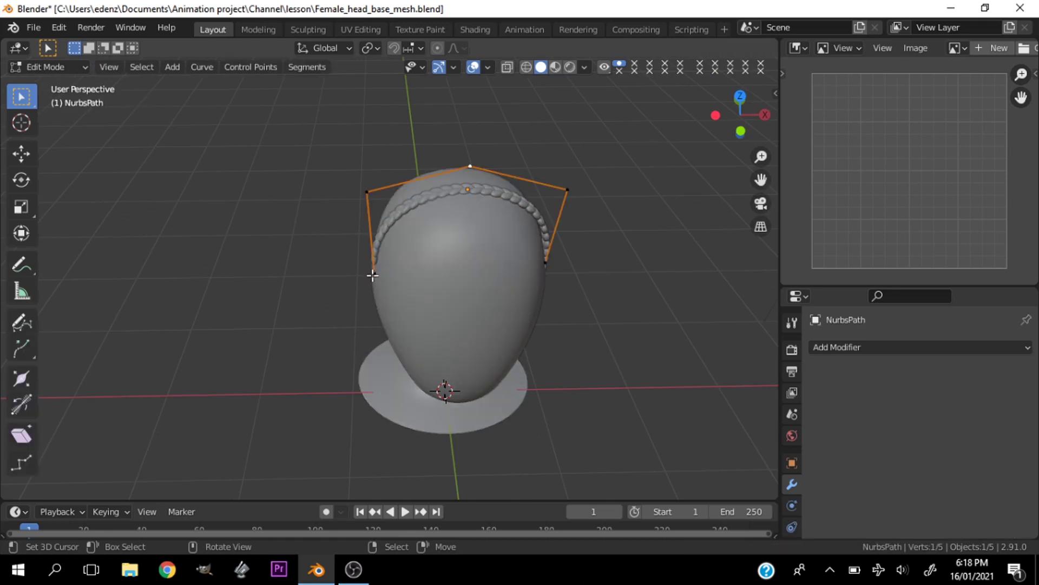
key("grave")
In Front view, extrude three points down the head's side, past the neck and below the base.
left_click(325, 223)
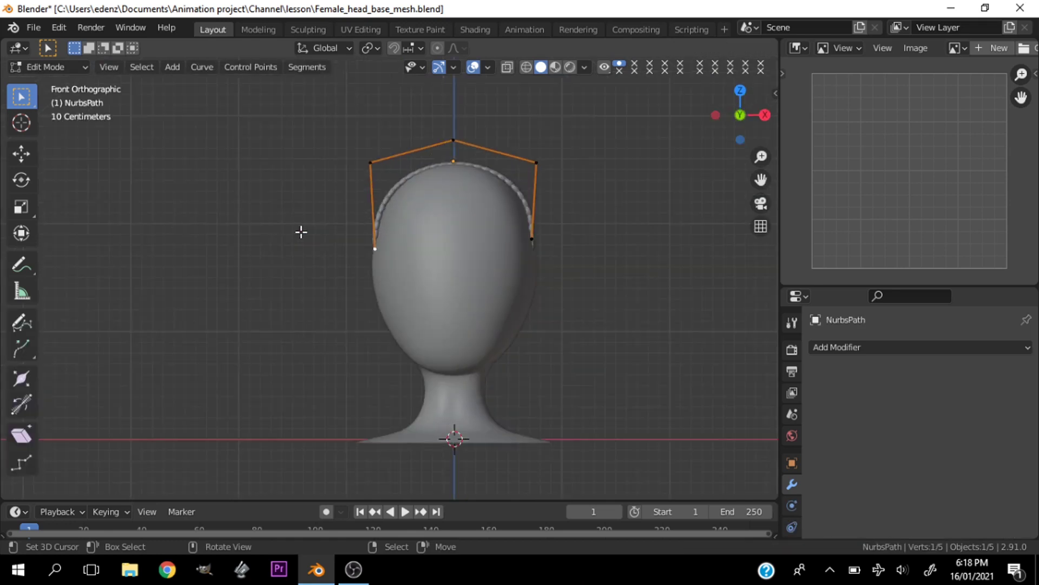
scroll(359, 251, "up", 2)
key("e")
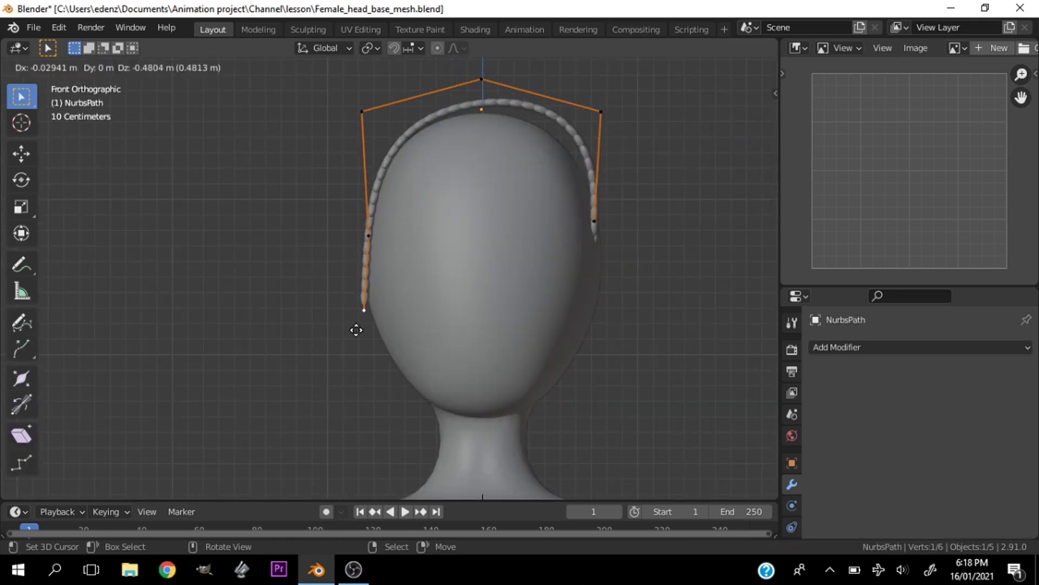
left_click(356, 330)
key("e")
left_click(333, 446)
key("e")
left_click(274, 78)
Shrink the radius at the curve's tip to taper the braid, then return to Object Mode.
middle_click_drag(336, 164, 505, 274)
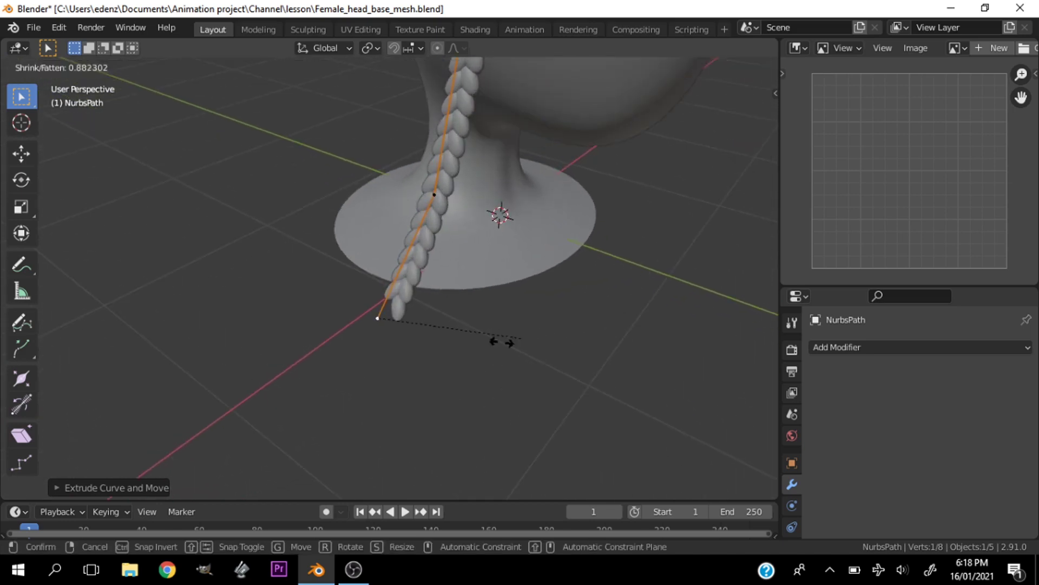
left_click(423, 323)
key("Tab")
scroll(372, 213, "down", 5)
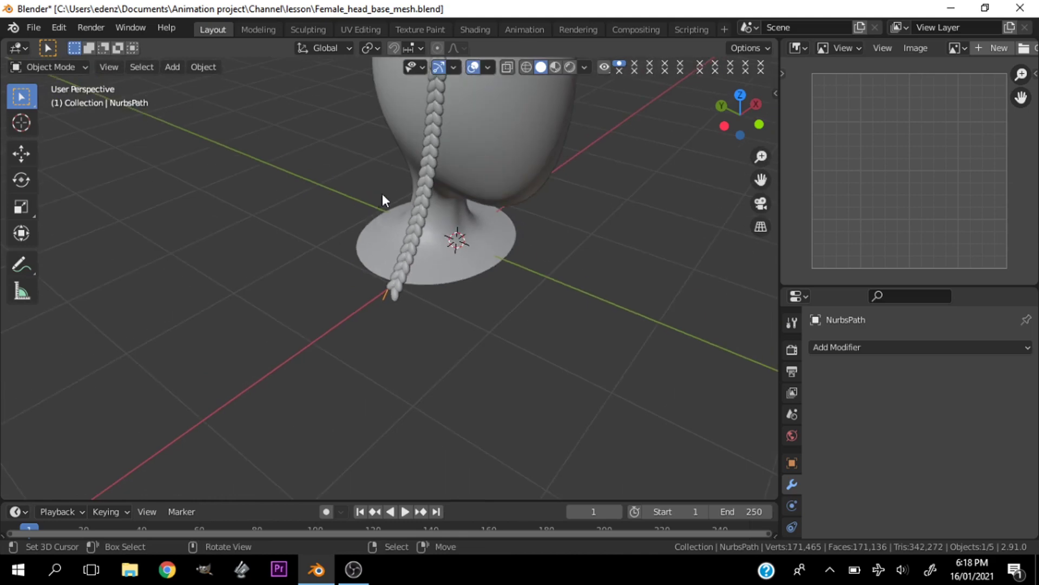
Scale down the Cube.001 braid link's vertices in Edit Mode so the link is slimmer.
left_click(414, 160)
key("Tab")
scroll(422, 167, "up", 3)
middle_click_drag(423, 166, 410, 241, "shift")
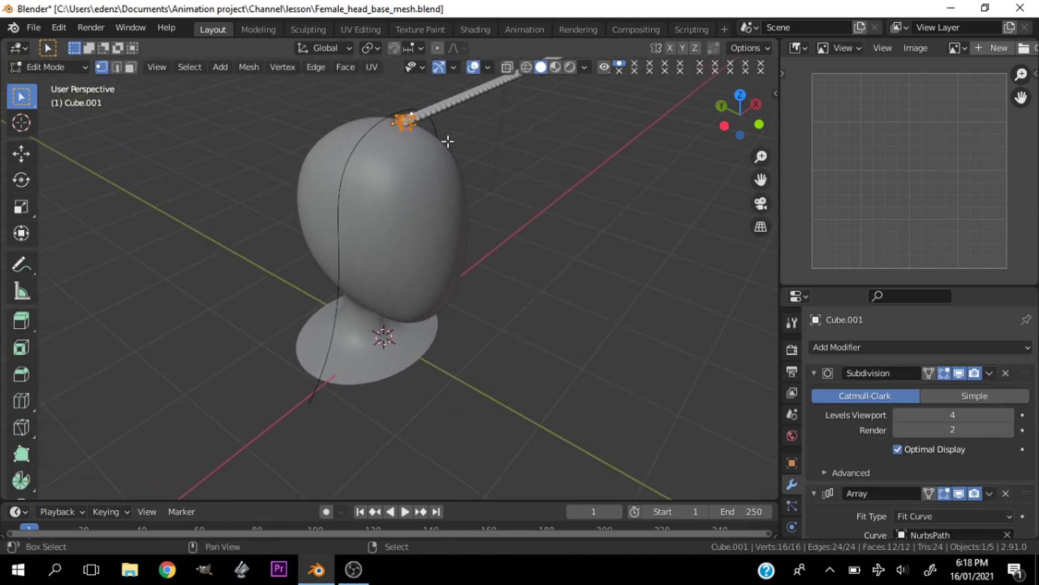
middle_click_drag(447, 141, 522, 255)
key("s")
left_click(460, 260)
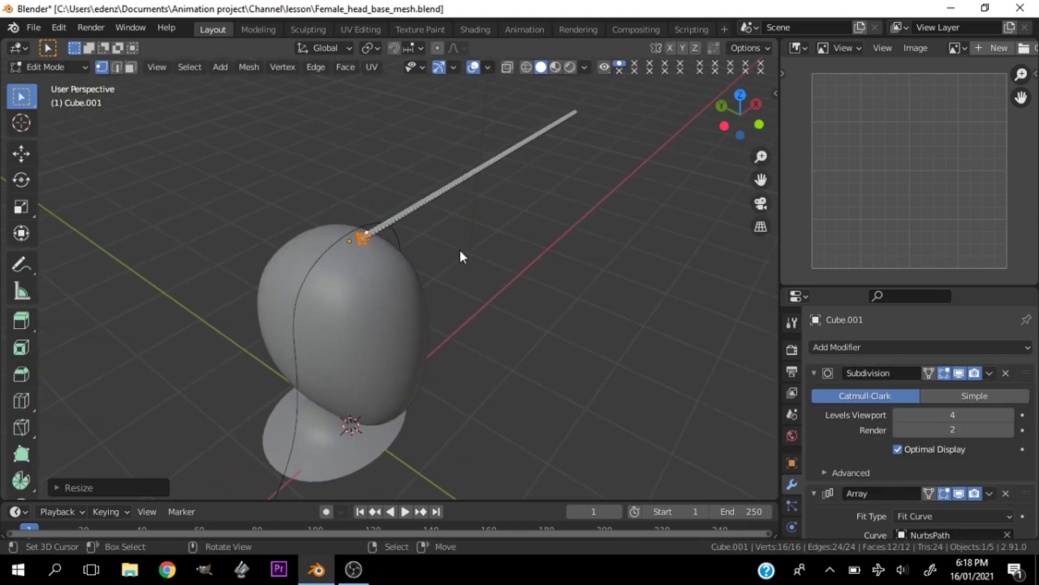
key("Tab")
Deselect all objects and view the head straight from the front.
scroll(345, 313, "up", 2)
scroll(345, 313, "down", 2)
middle_click_drag(411, 278, 478, 218)
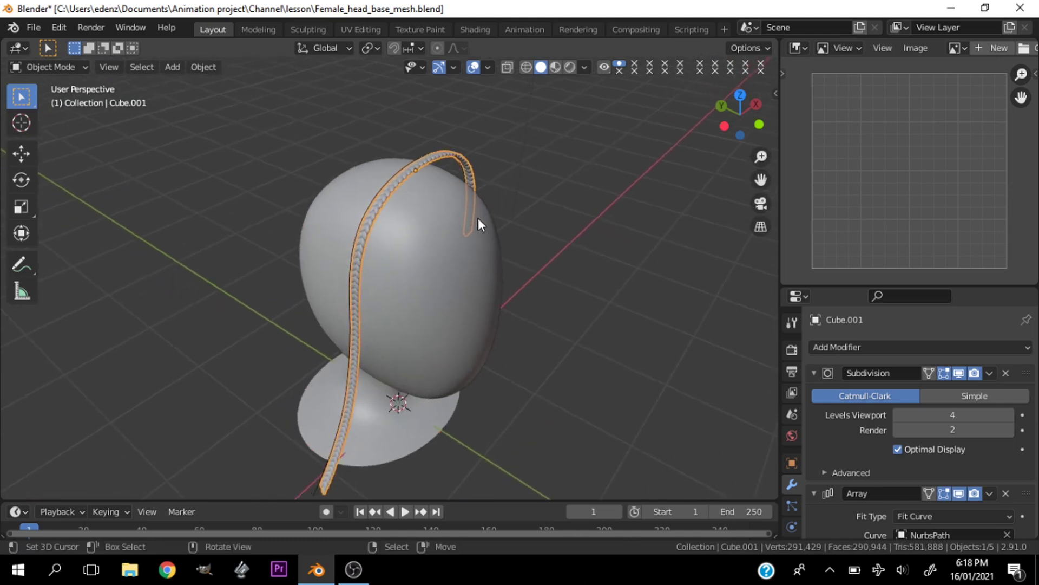
scroll(386, 239, "down", 3)
key("alt+a")
middle_click_drag(385, 239, 309, 214)
scroll(401, 216, "up", 4)
key("grave")
left_click(283, 87)
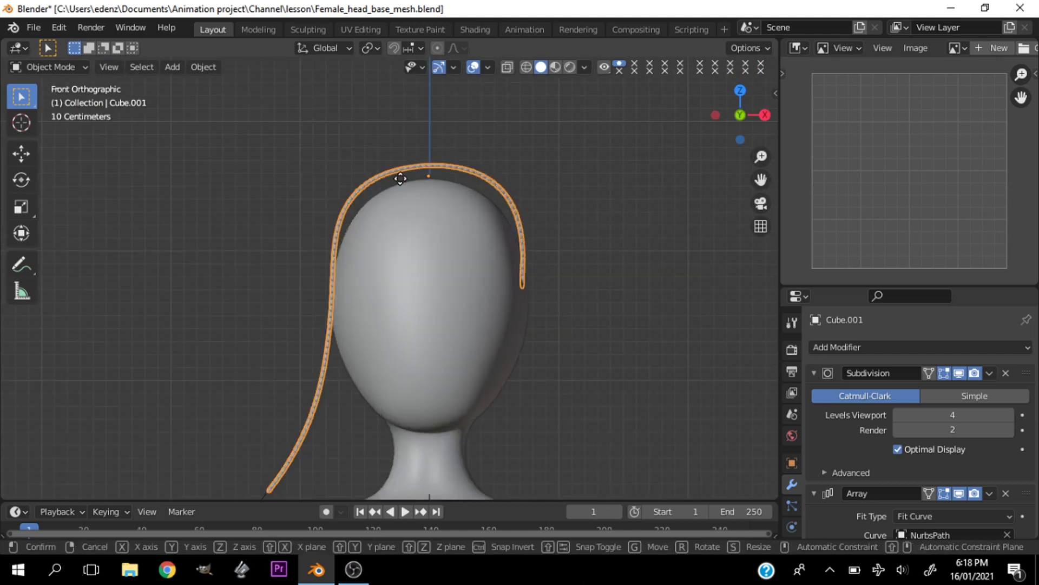
Select the NurbsPath with the braid link and lower them about 0.065 m along Z.
key("g")
key("z")
key("Escape")
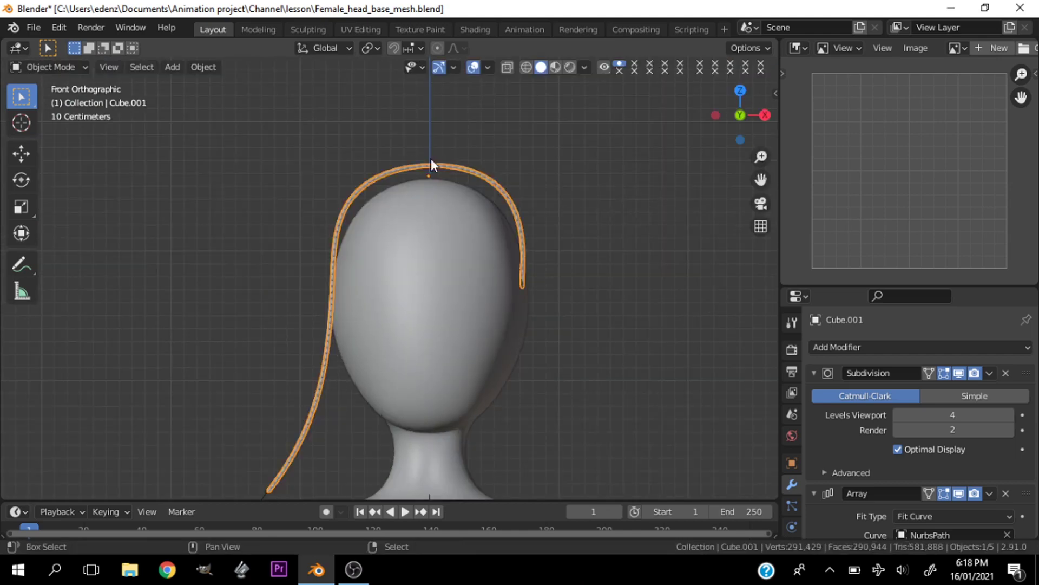
left_click(524, 257)
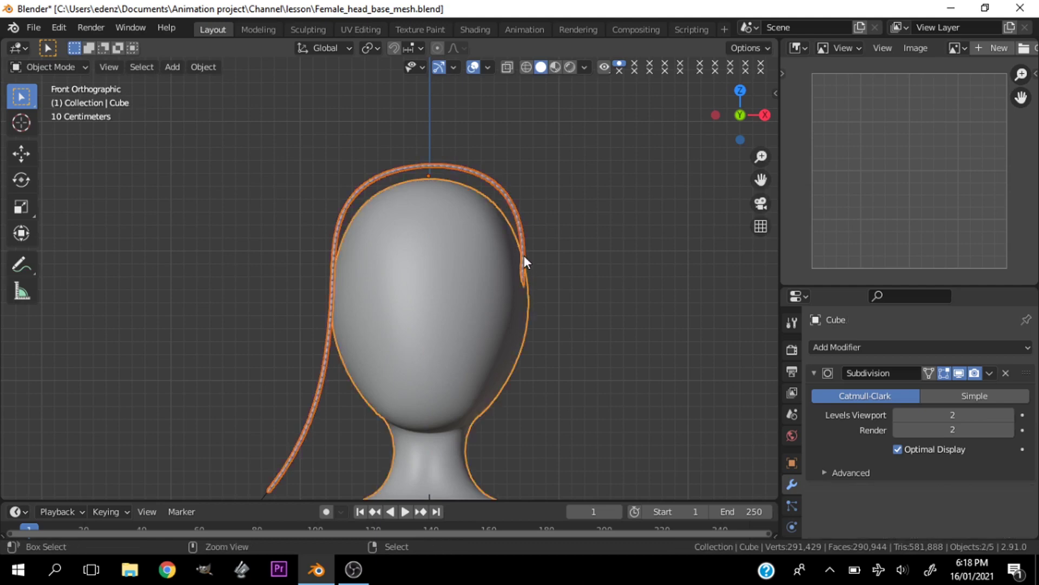
left_click(509, 200)
left_click(507, 196)
left_click(506, 195)
left_click(506, 195)
key("g")
key("z")
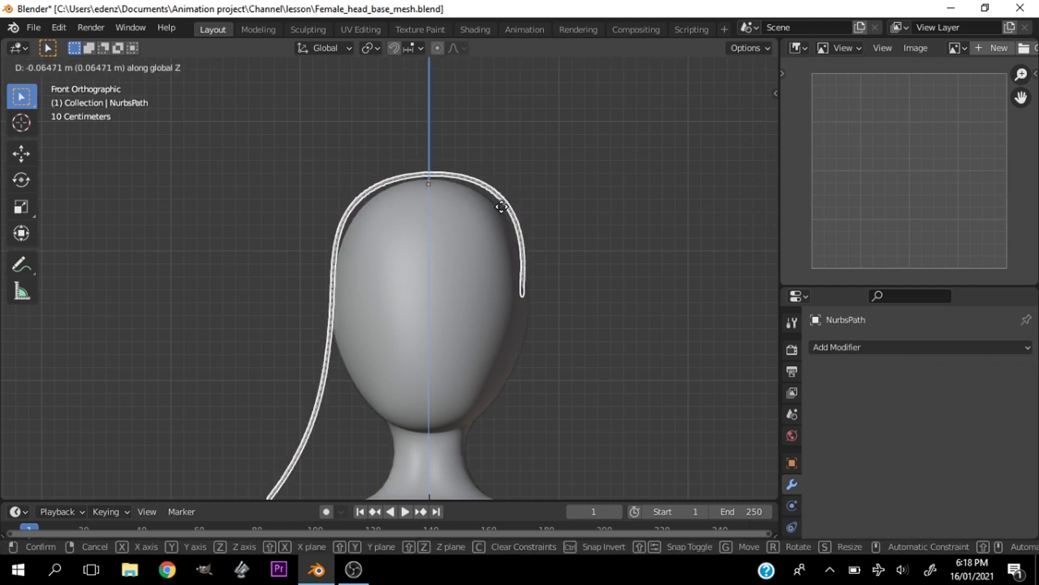
left_click(466, 171)
middle_click_drag(466, 171, 666, 216)
scroll(433, 300, "up", 4)
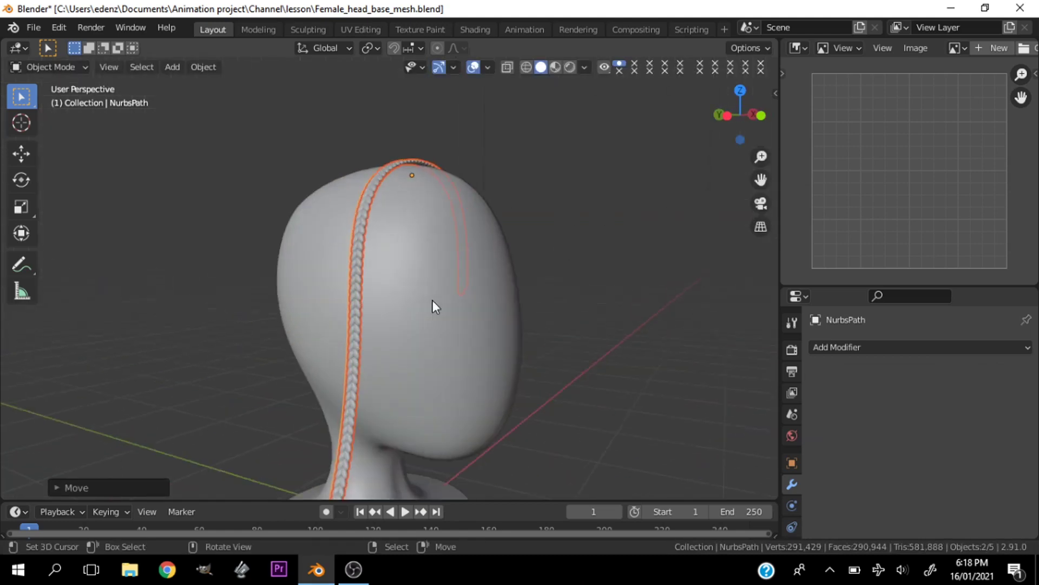
middle_click_drag(433, 300, 422, 273)
scroll(439, 254, "down", 4)
scroll(381, 241, "up", 5)
middle_click_drag(381, 241, 453, 149)
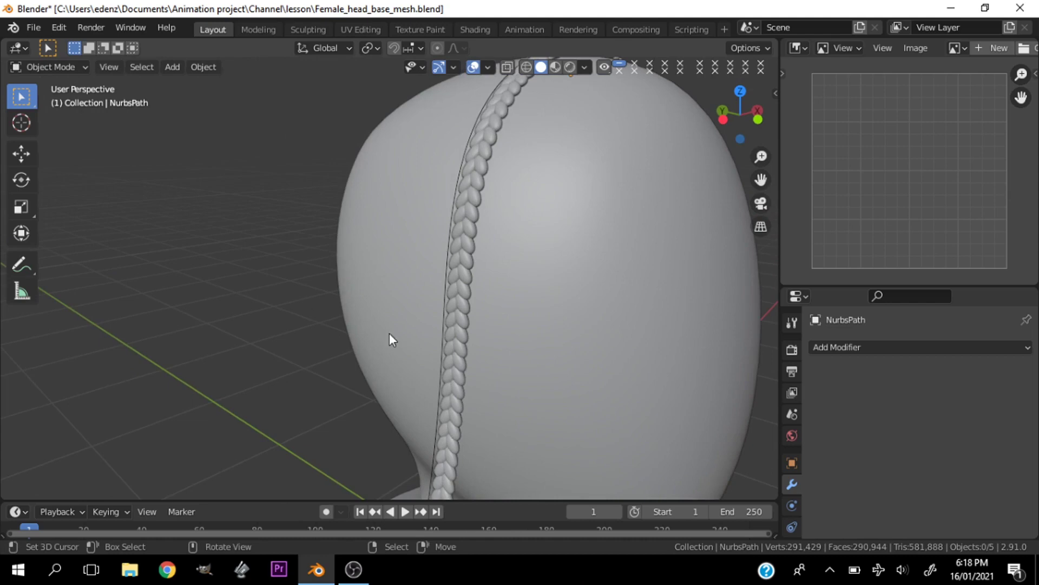
scroll(550, 248, "down", 5)
scroll(406, 238, "up", 5)
scroll(414, 220, "down", 5)
middle_click_drag(464, 241, 439, 213)
scroll(439, 216, "up", 4)
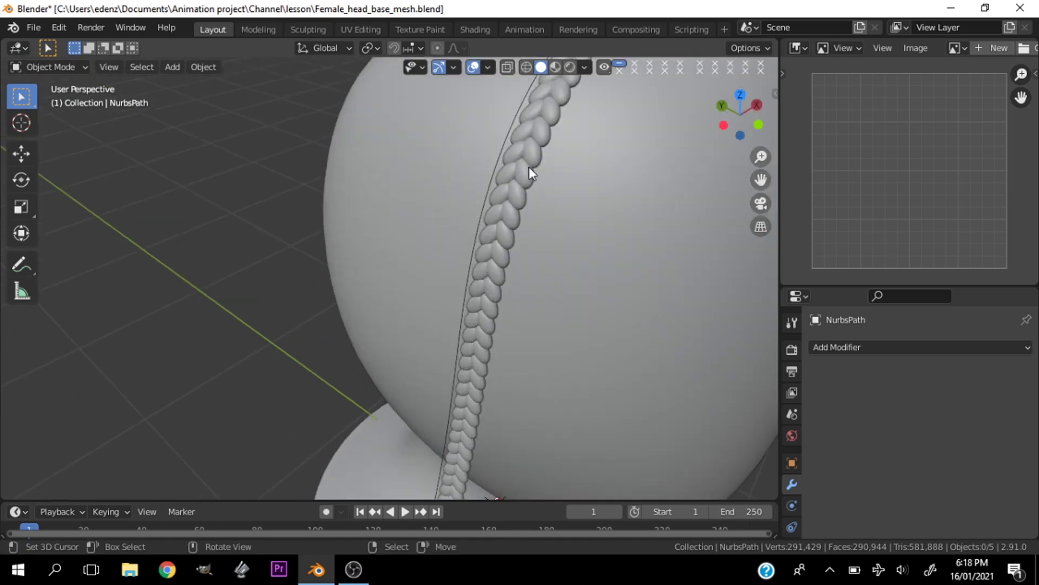
scroll(550, 109, "down", 4)
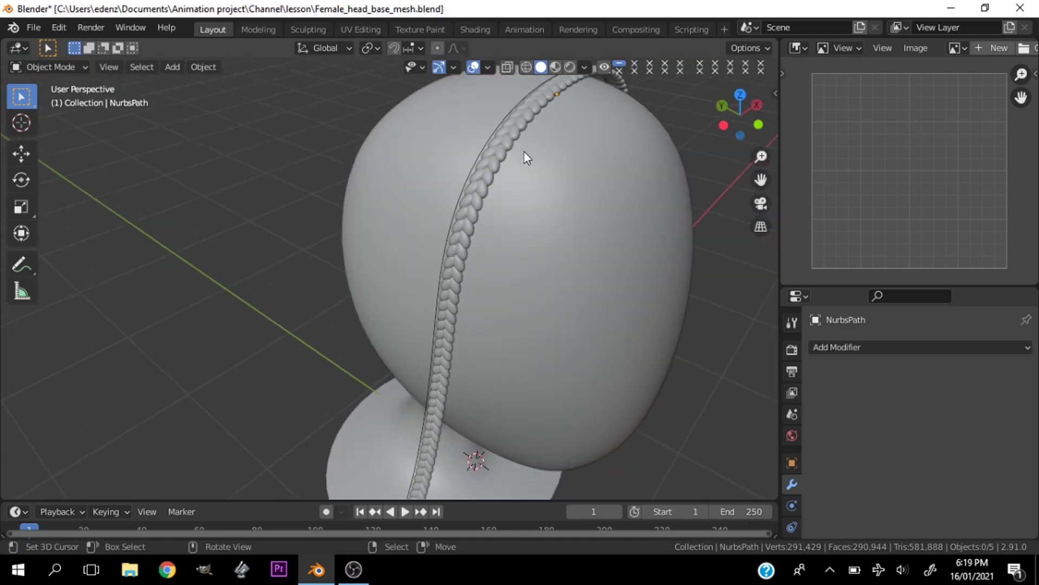
scroll(525, 281, "down", 4)
scroll(488, 314, "up", 4)
key("grave")
left_click(379, 216)
scroll(388, 180, "down", 5)
middle_click_drag(371, 225, 490, 235)
scroll(406, 268, "up", 5)
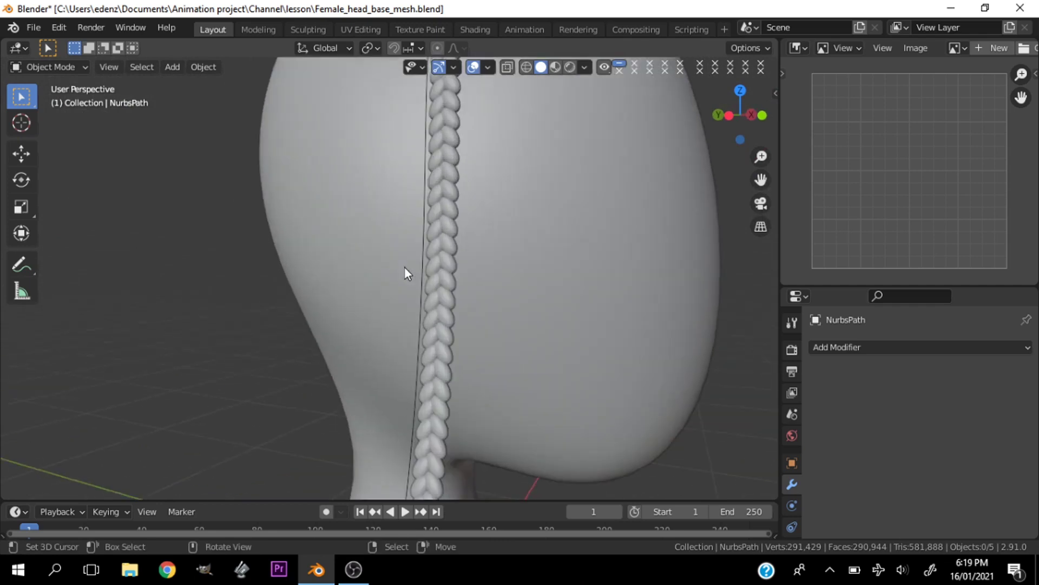
scroll(421, 209, "down", 5)
scroll(415, 229, "up", 6)
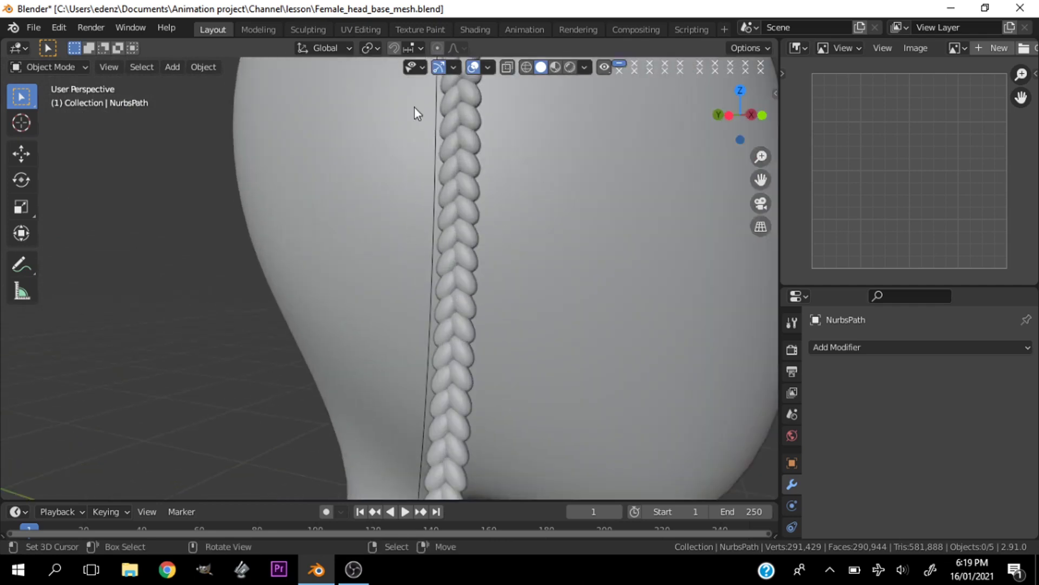
scroll(457, 178, "down", 6)
middle_click_drag(456, 190, 307, 300)
scroll(366, 265, "up", 3)
scroll(492, 219, "down", 3)
middle_click_drag(491, 219, 446, 184)
scroll(428, 195, "up", 5)
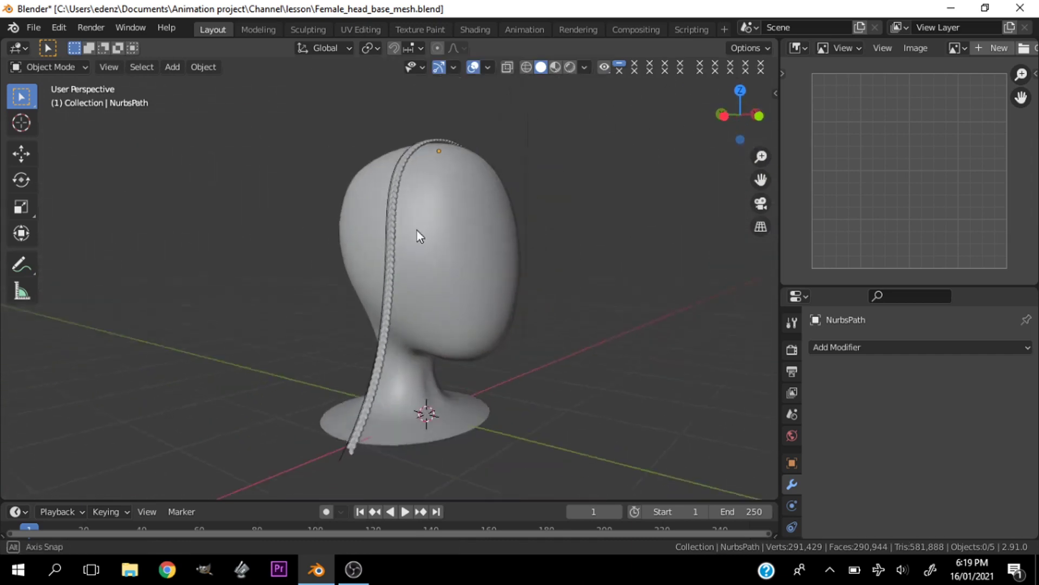
middle_click_drag(403, 232, 351, 230)
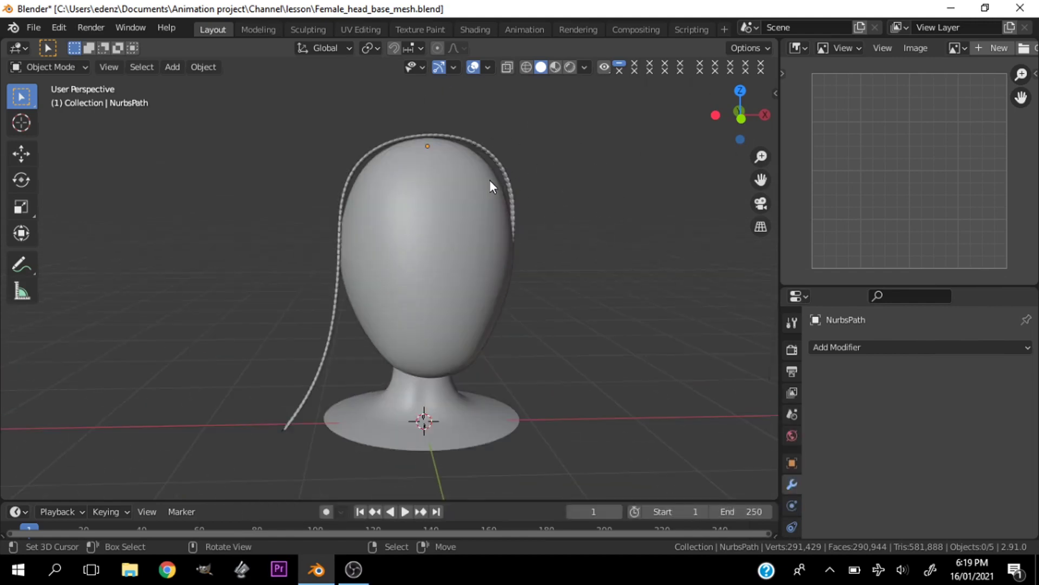
middle_click_drag(489, 189, 520, 266)
scroll(408, 265, "up", 5)
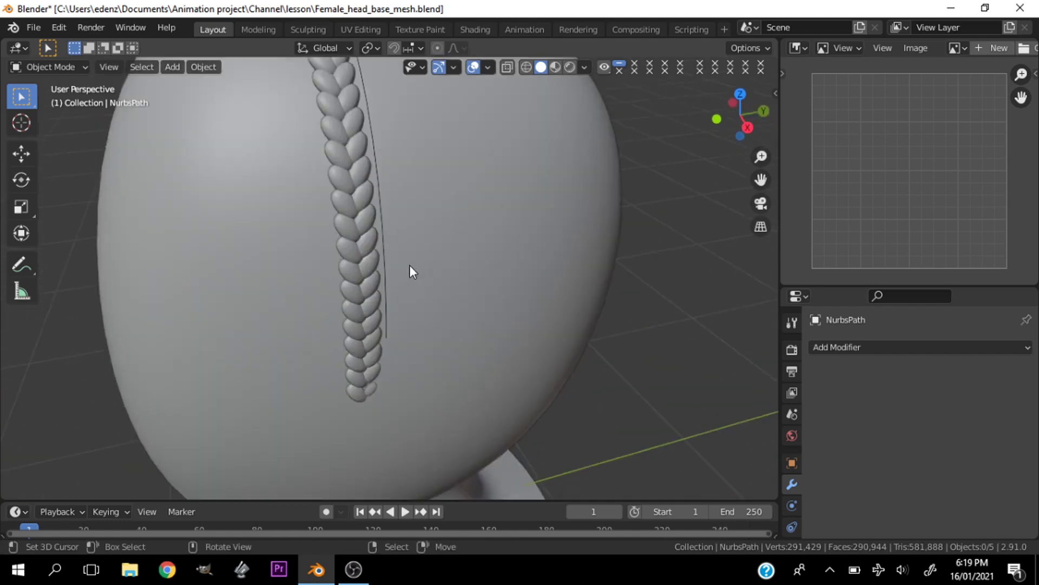
scroll(410, 266, "down", 5)
middle_click_drag(406, 258, 532, 238)
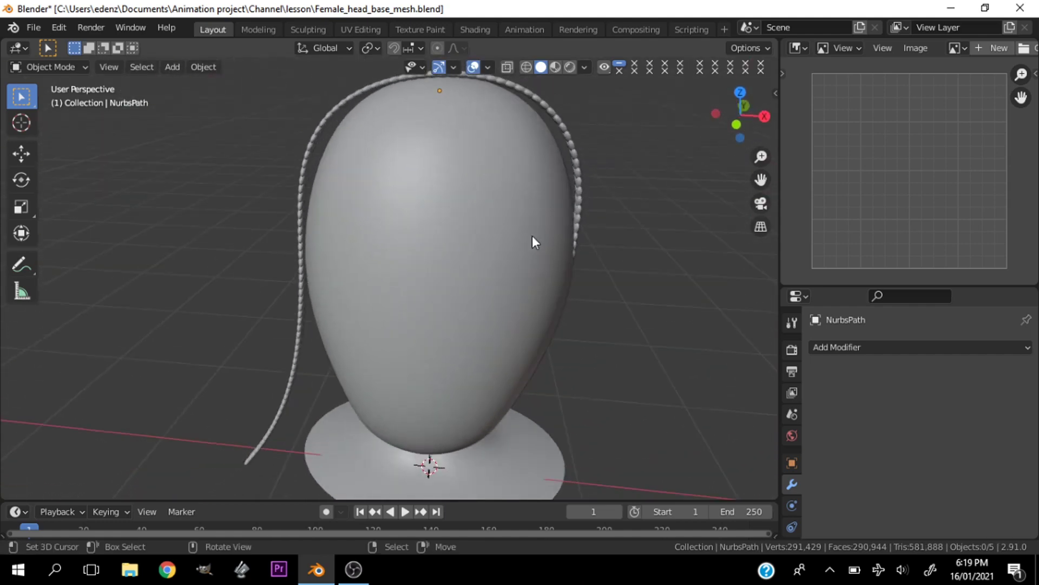
scroll(541, 224, "down", 1)
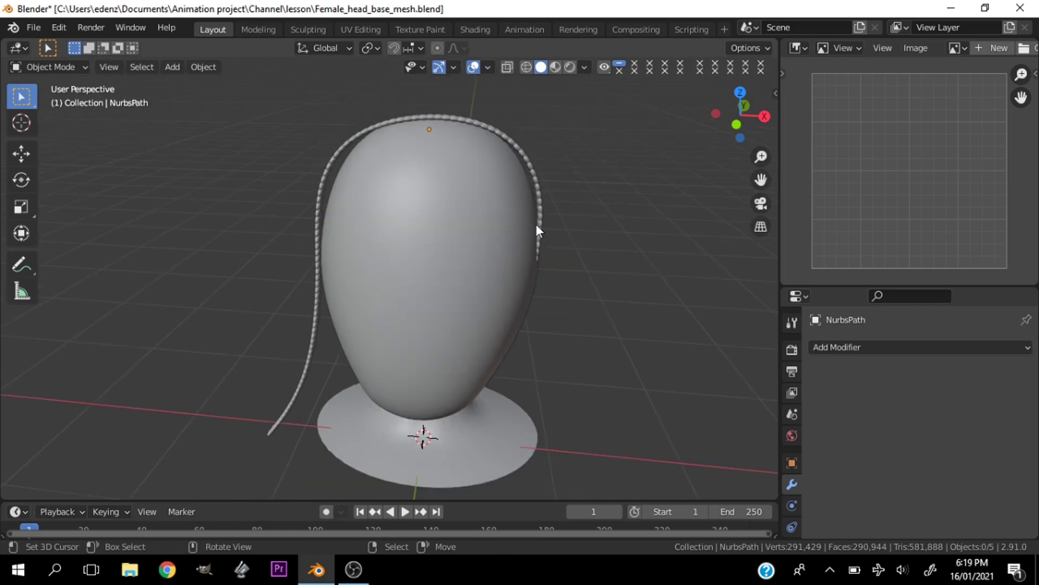